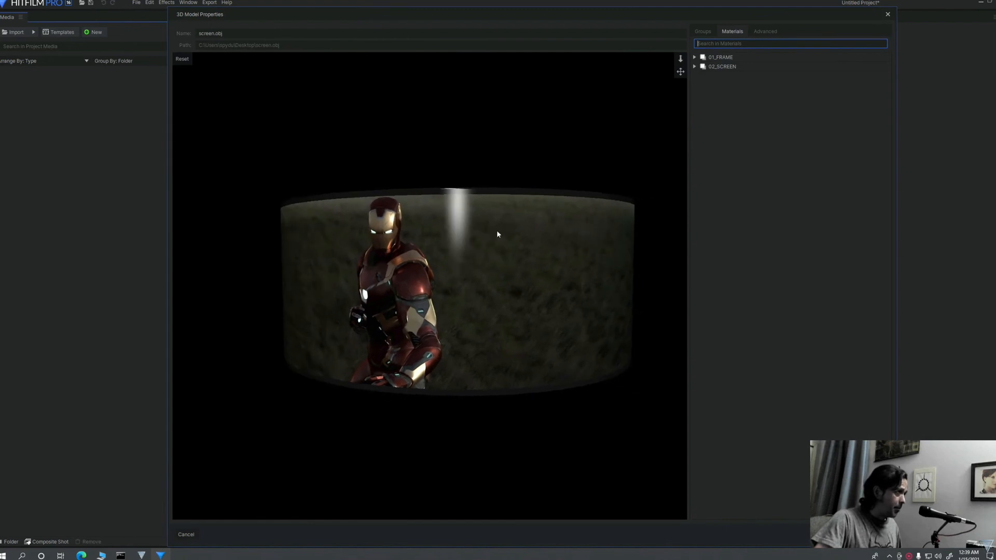
Inspect the screen model's frame edge up close with the wireframe of group 0000 highlighted
scroll(473, 205, up, 5)
drag(473, 205, 484, 263)
scroll(477, 256, up, 3)
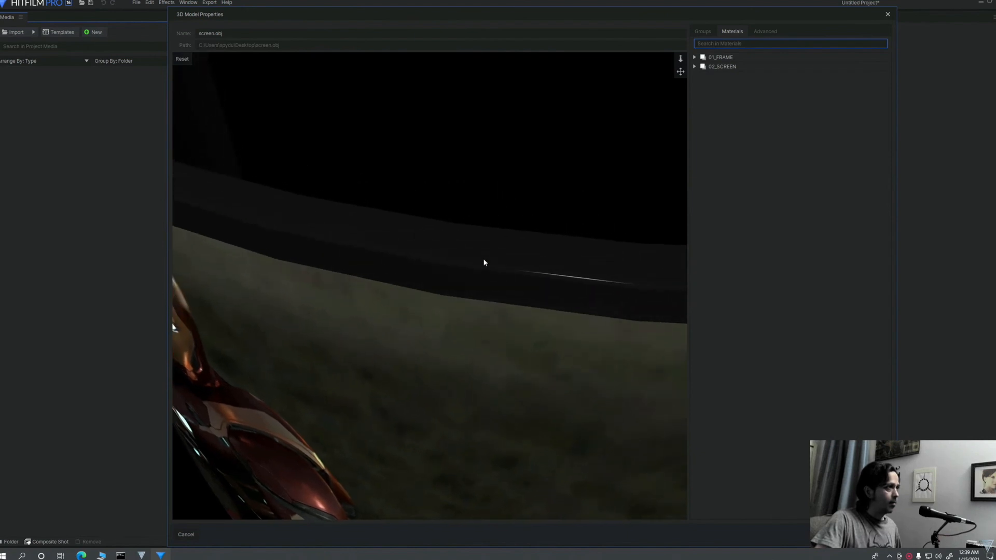
click(702, 31)
click(717, 42)
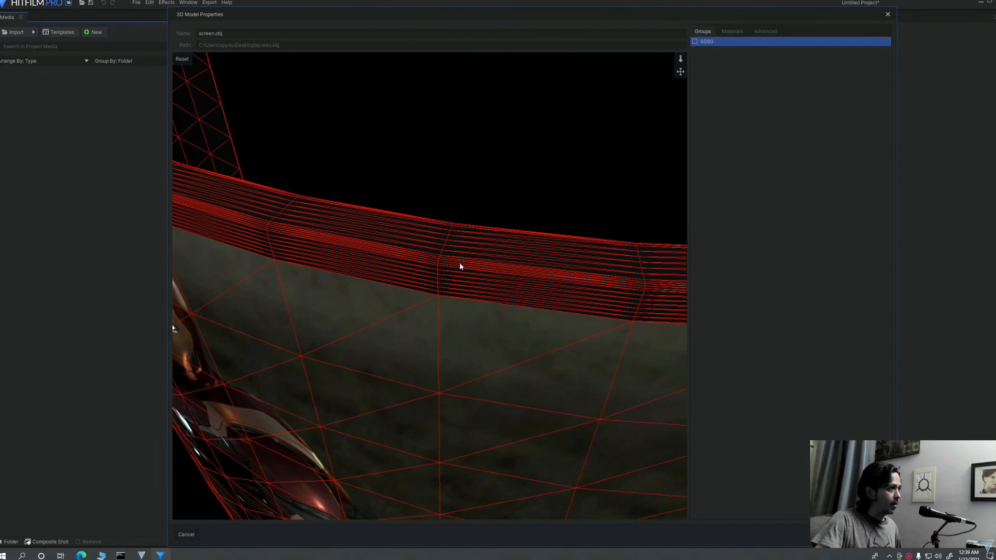
scroll(495, 260, up, 4)
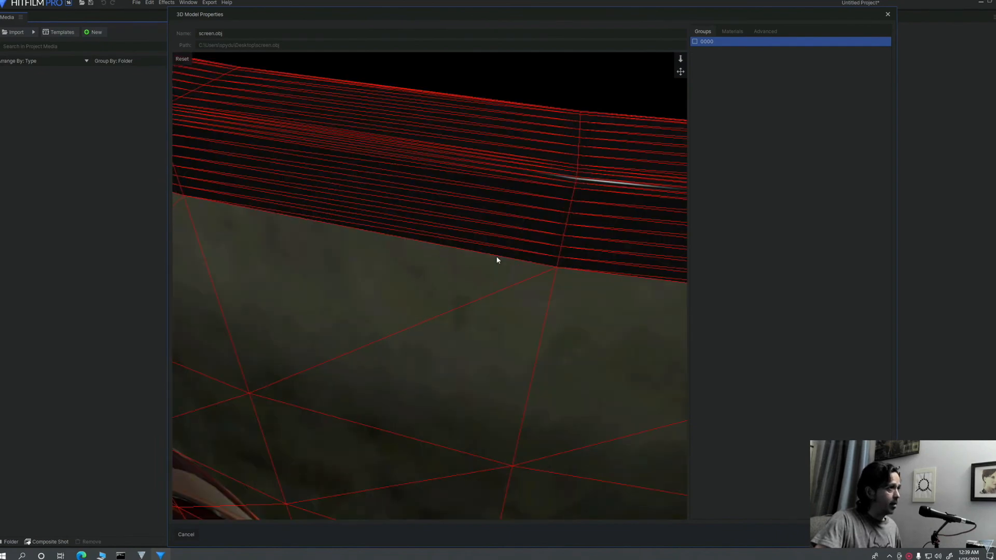
scroll(497, 259, down, 6)
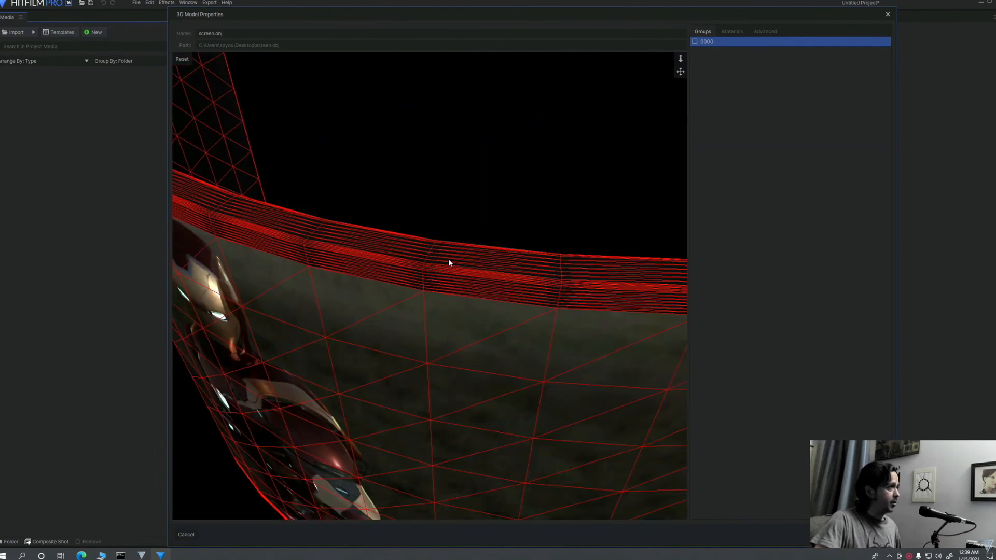
scroll(441, 263, down, 4)
drag(373, 280, 456, 272)
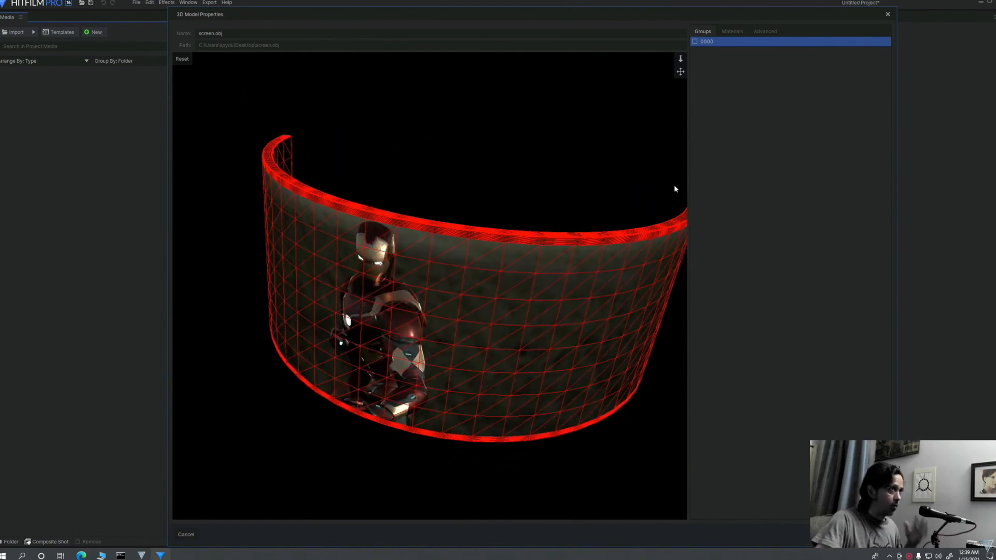
Switch the 01_FRAME material's illumination model to Cook-Torrance
click(731, 32)
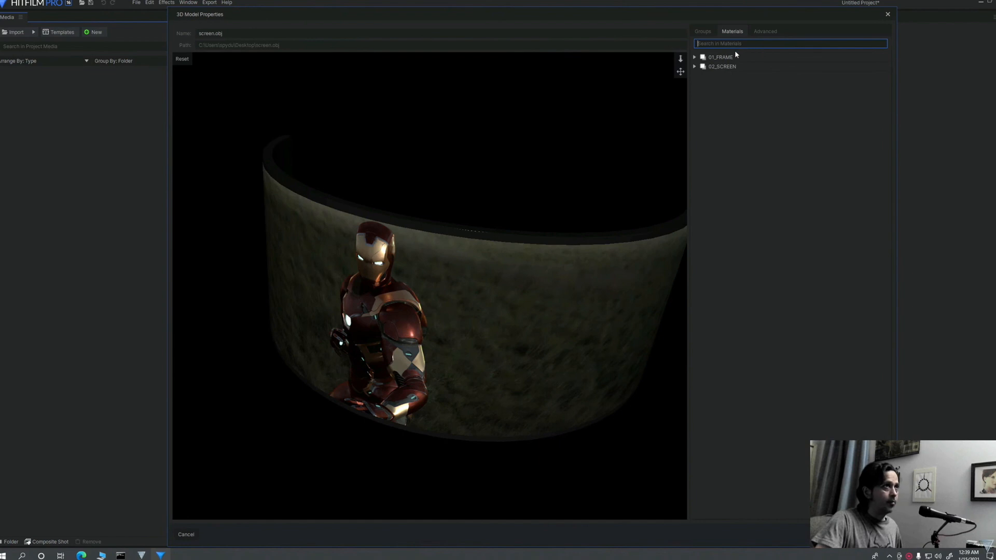
click(694, 66)
drag(399, 301, 255, 293)
scroll(409, 244, up, 6)
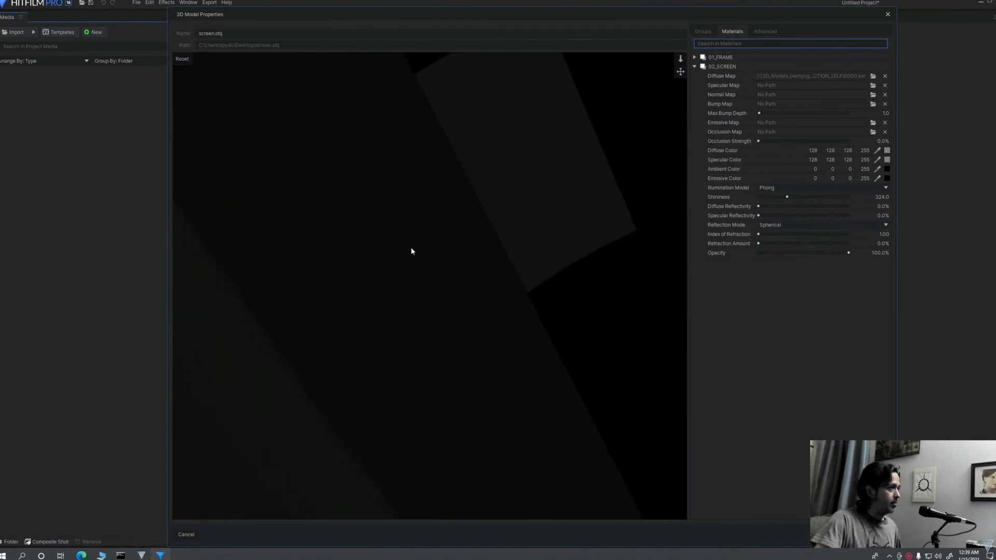
scroll(410, 250, down, 3)
drag(411, 251, 422, 256)
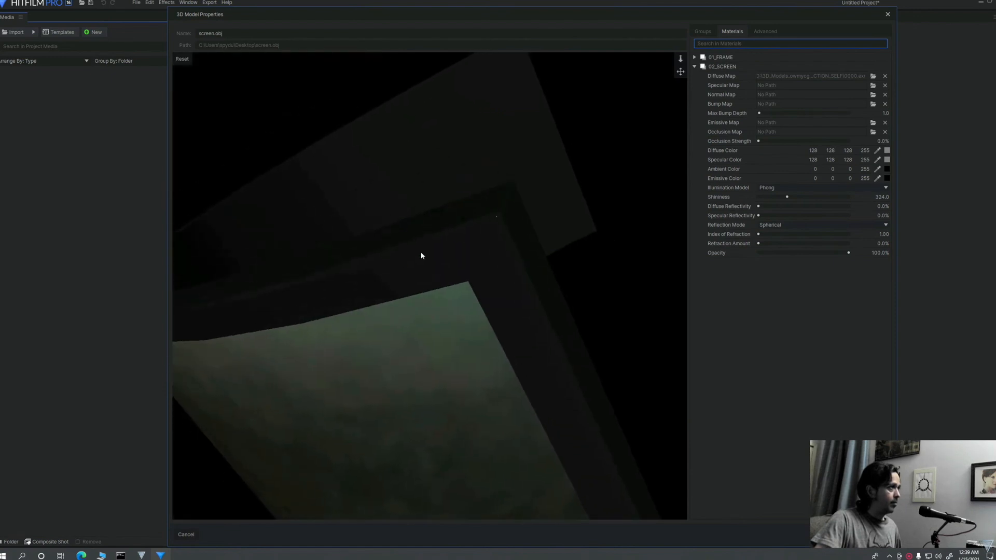
click(695, 57)
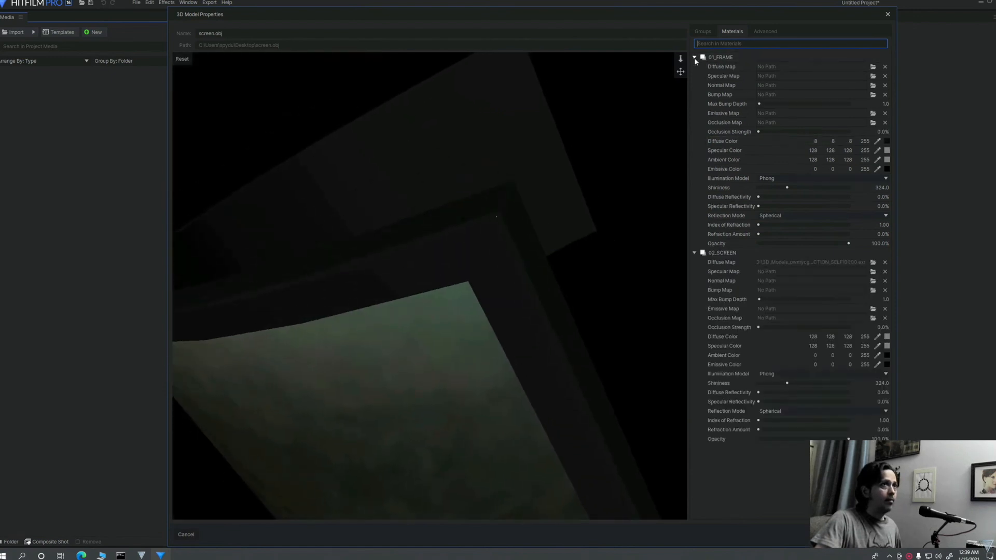
click(799, 179)
click(800, 194)
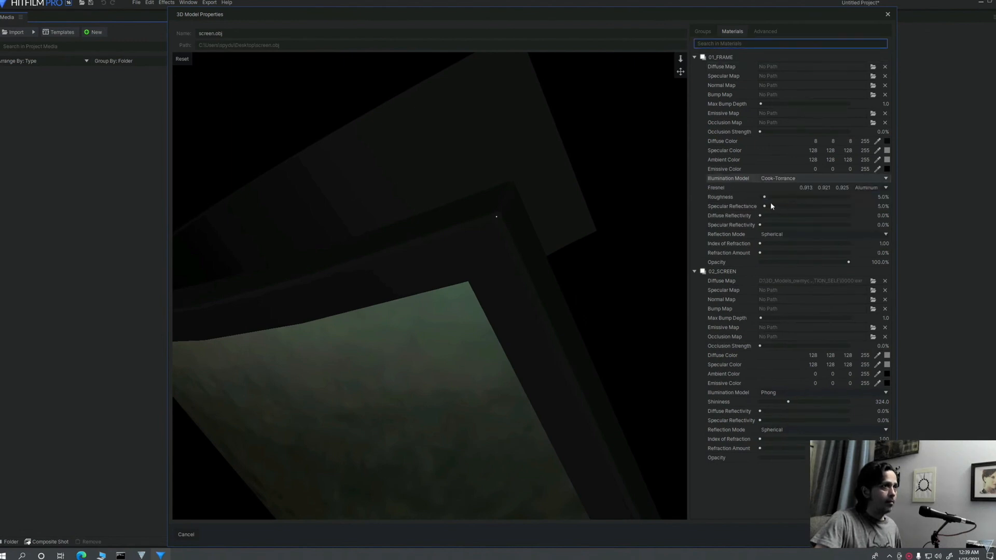
Set the 01_FRAME material's roughness to 28% and specular reflectance to 62%, and check the highlights along the frame
drag(763, 197, 815, 206)
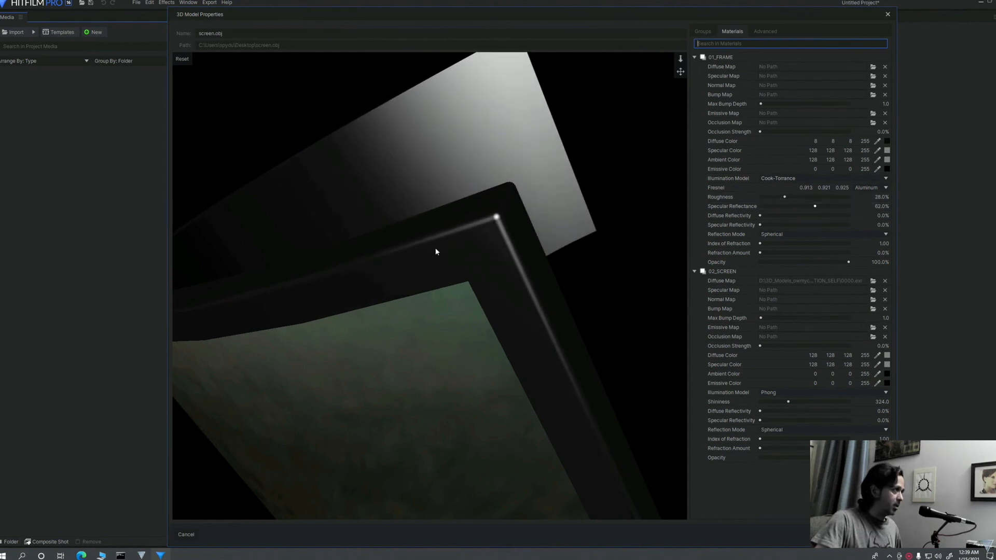
drag(526, 235, 497, 267)
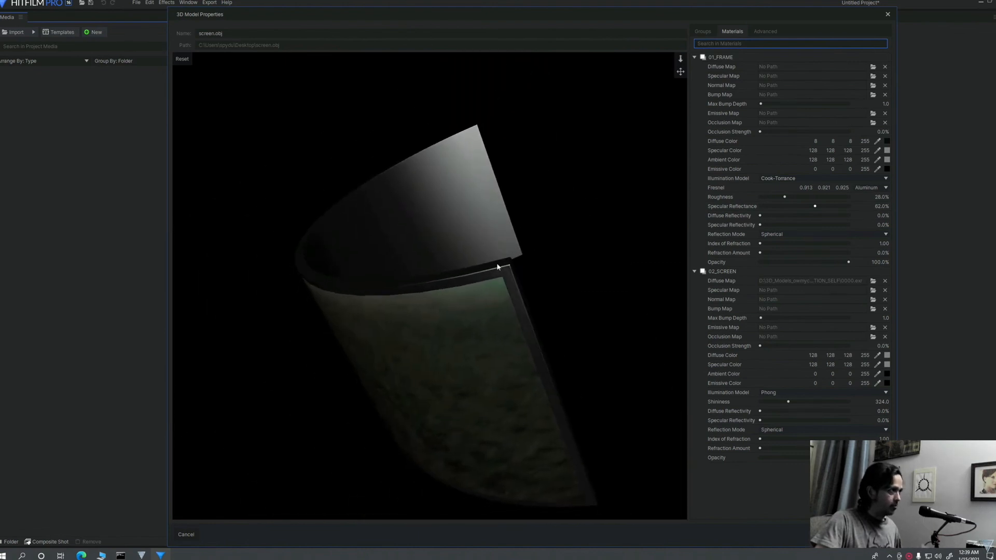
scroll(477, 293, up, 4)
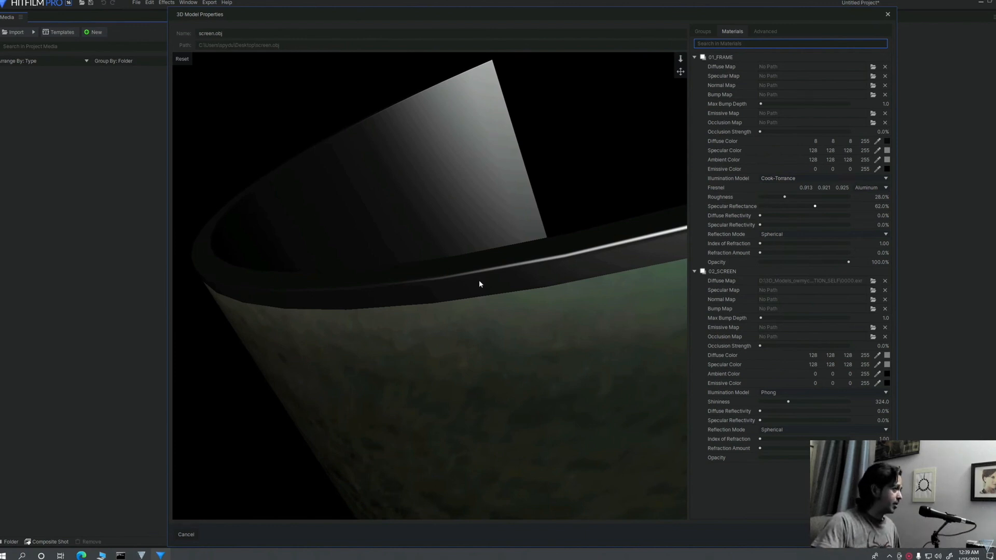
drag(480, 280, 462, 281)
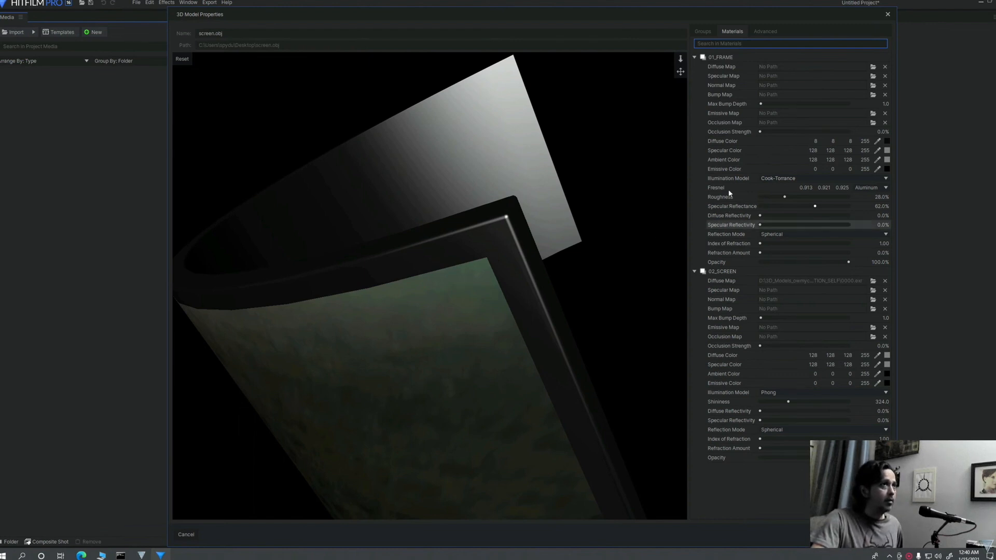
Switch the 02_SCREEN material's illumination model to Cook-Torrance and set its roughness and specular reflectance to 0%
click(693, 57)
drag(411, 296, 539, 238)
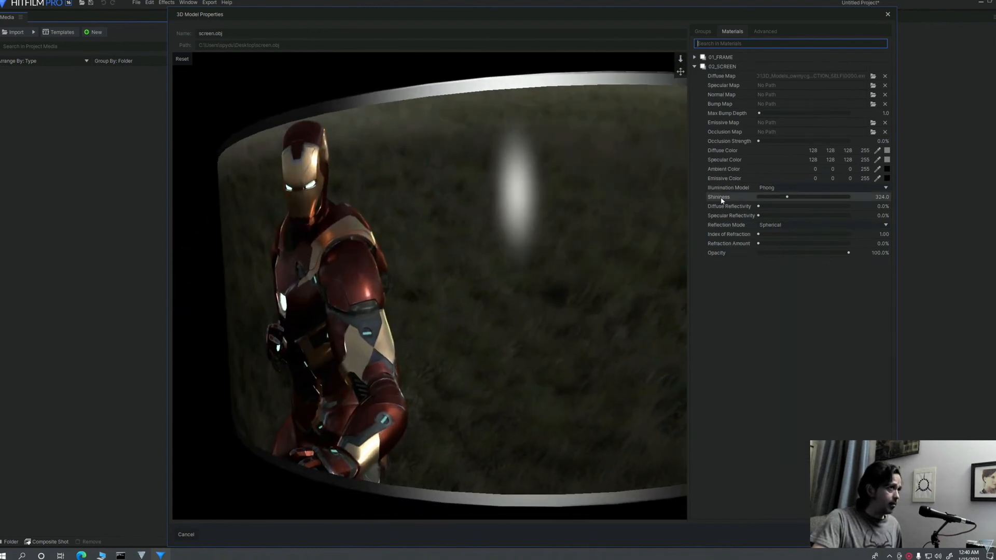
click(813, 189)
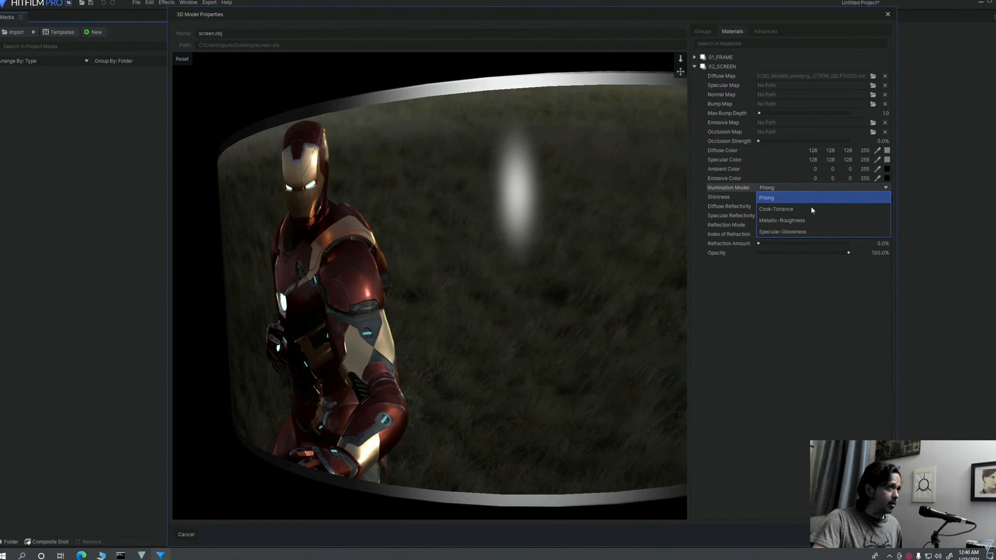
click(810, 209)
scroll(493, 259, down, 3)
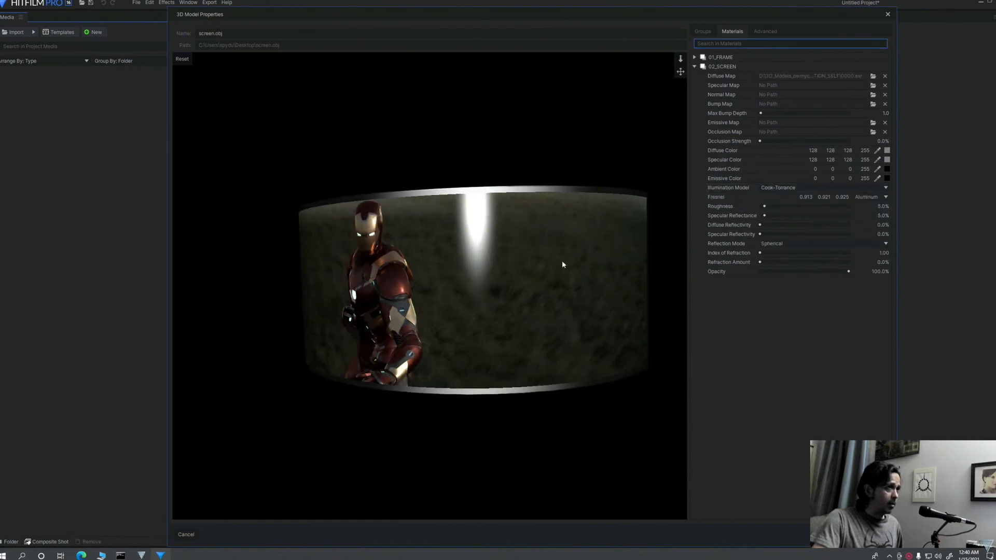
mouse_move(765, 206)
mouse_down()
mouse_move(746, 208)
mouse_move(749, 217)
mouse_up()
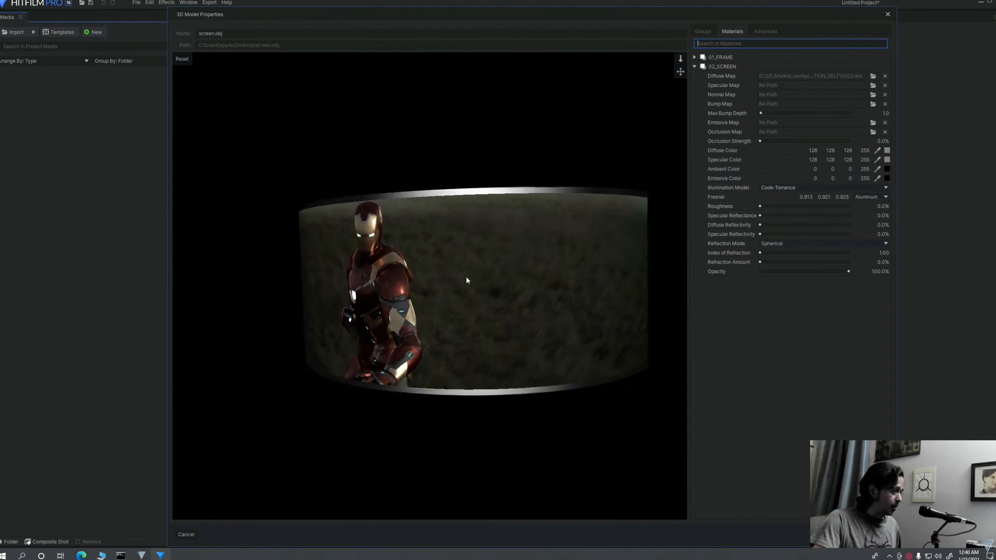
Raise the 02_SCREEN material's roughness to 21% and specular reflectance to 23%
drag(760, 206, 780, 213)
click(778, 217)
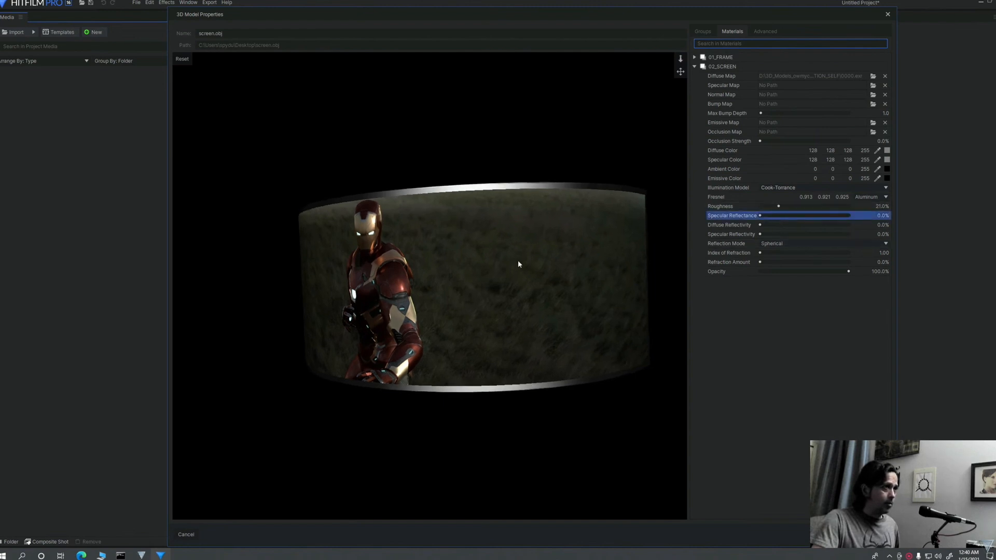
click(779, 216)
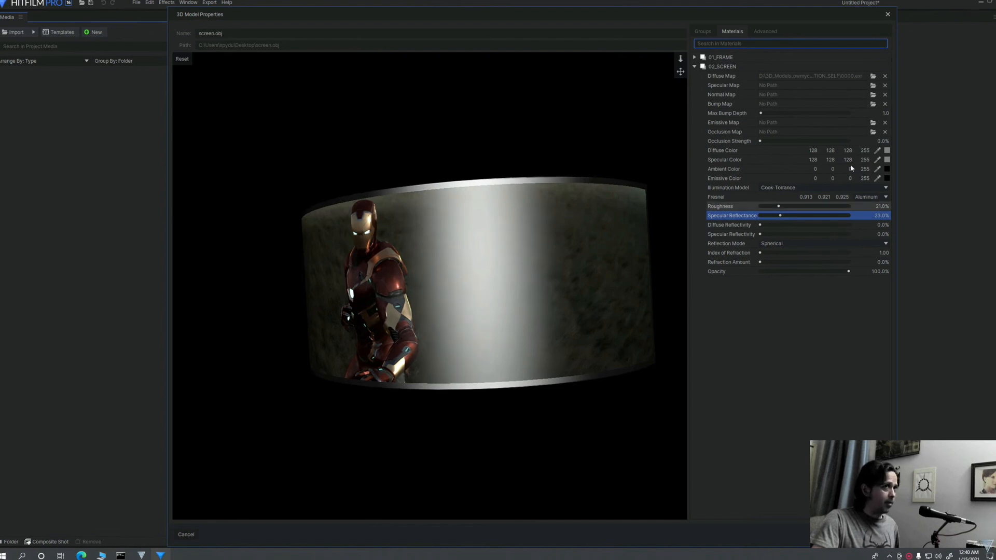
Set the 02_SCREEN material's specular color to black (0, 0, 0), keeping the diffuse color at 128, 128, 128
click(877, 151)
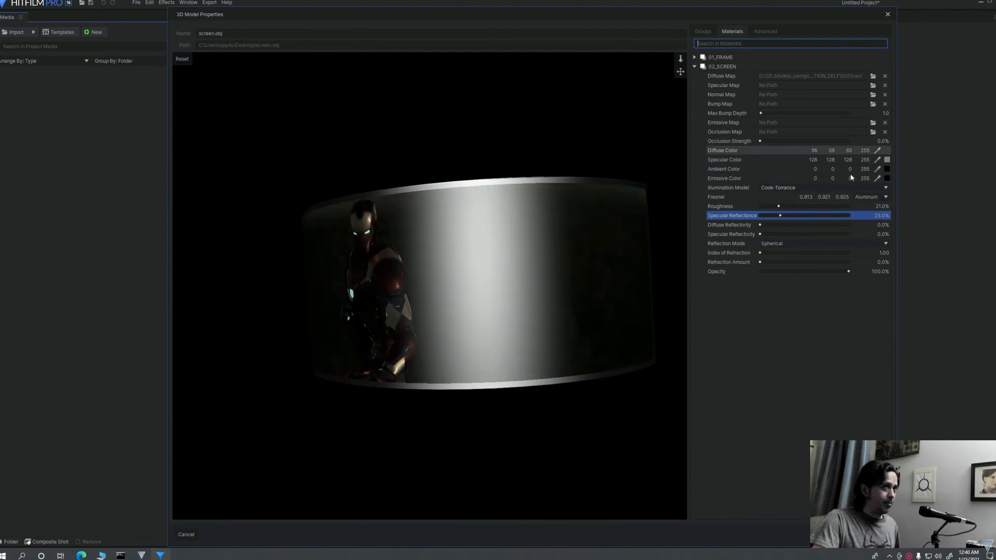
click(886, 158)
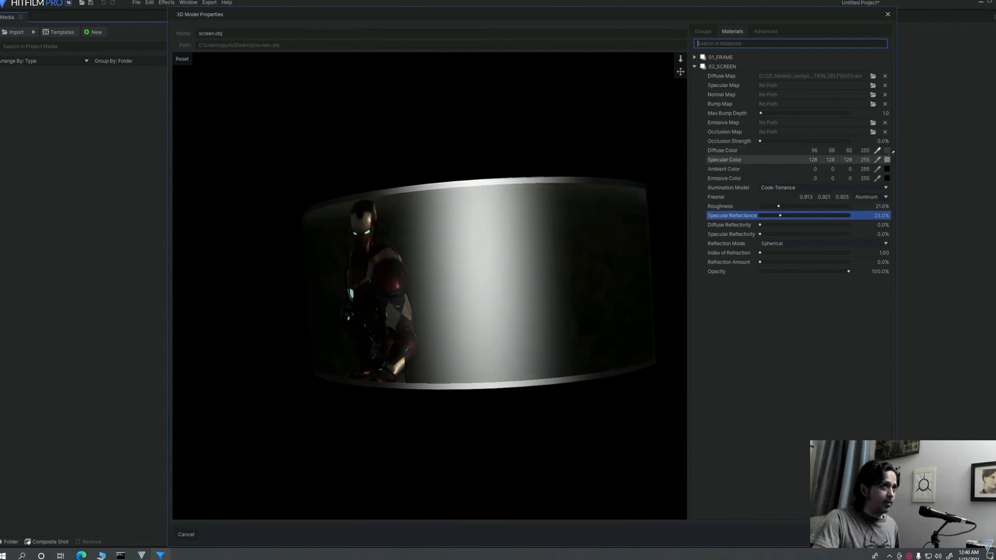
click(876, 160)
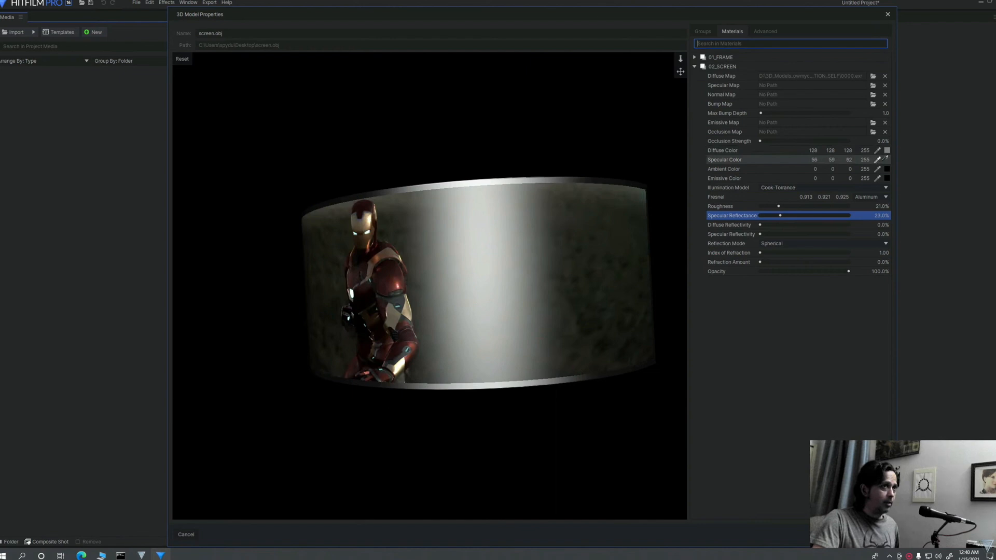
click(888, 166)
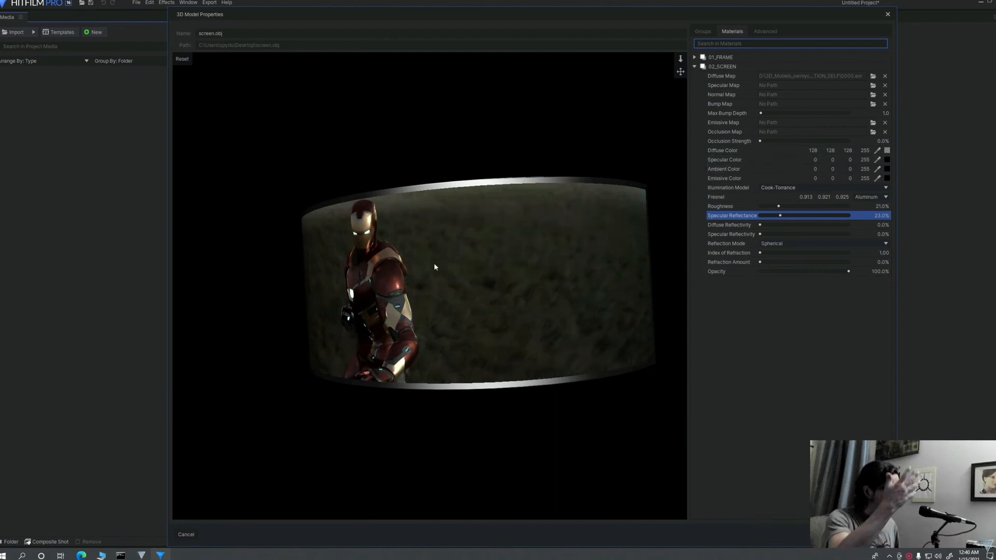
Lower the 02_SCREEN material's roughness to the minimum and check the screen surface
mouse_move(410, 262)
mouse_down()
mouse_move(529, 270)
mouse_move(407, 269)
mouse_up()
drag(778, 207, 760, 221)
mouse_move(516, 279)
mouse_down()
mouse_move(478, 212)
mouse_move(494, 158)
mouse_move(434, 147)
mouse_move(245, 223)
mouse_move(222, 275)
mouse_move(402, 334)
mouse_move(513, 280)
mouse_up()
Turn off Center Anchor Point and Auto Normalize for the model, update the preview and finish the import
click(764, 31)
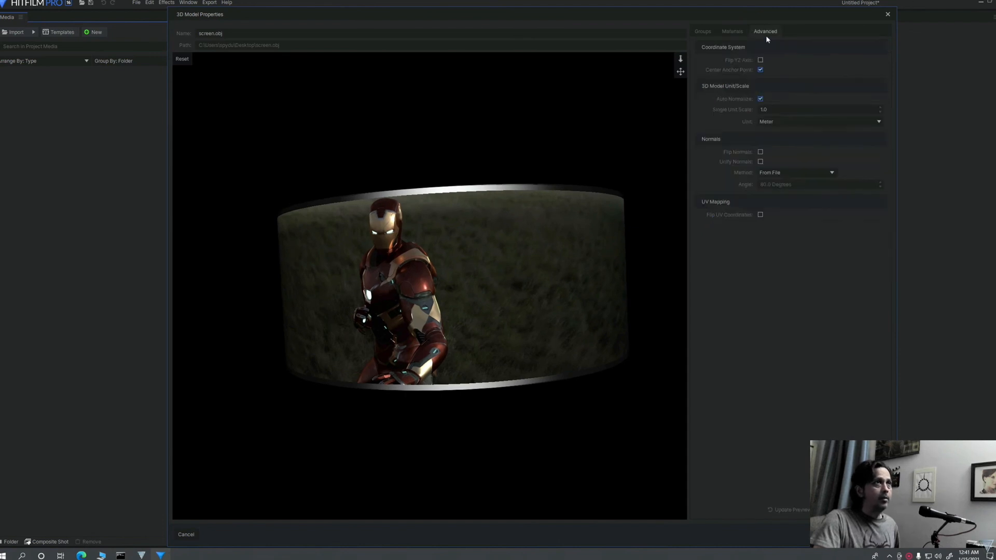
drag(443, 281, 498, 301)
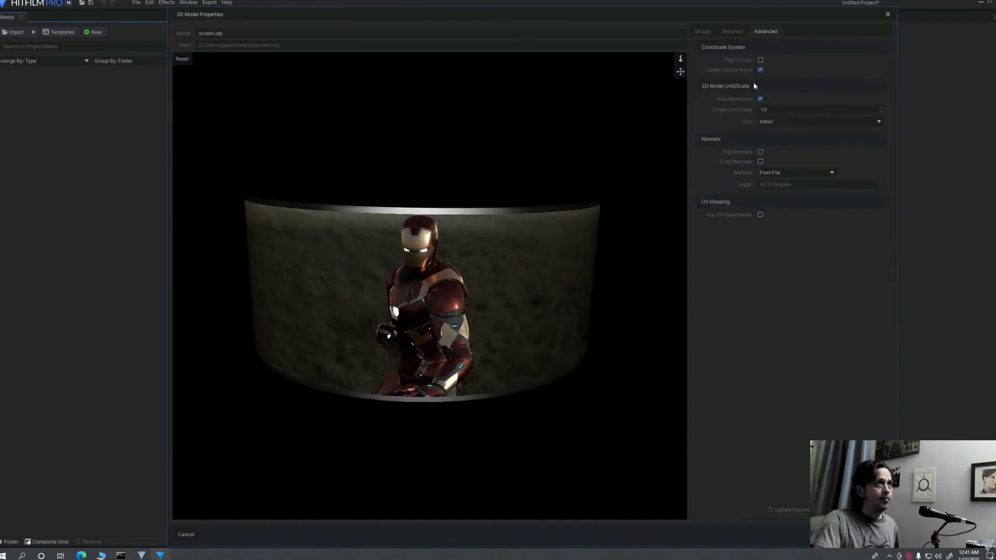
click(760, 70)
click(760, 98)
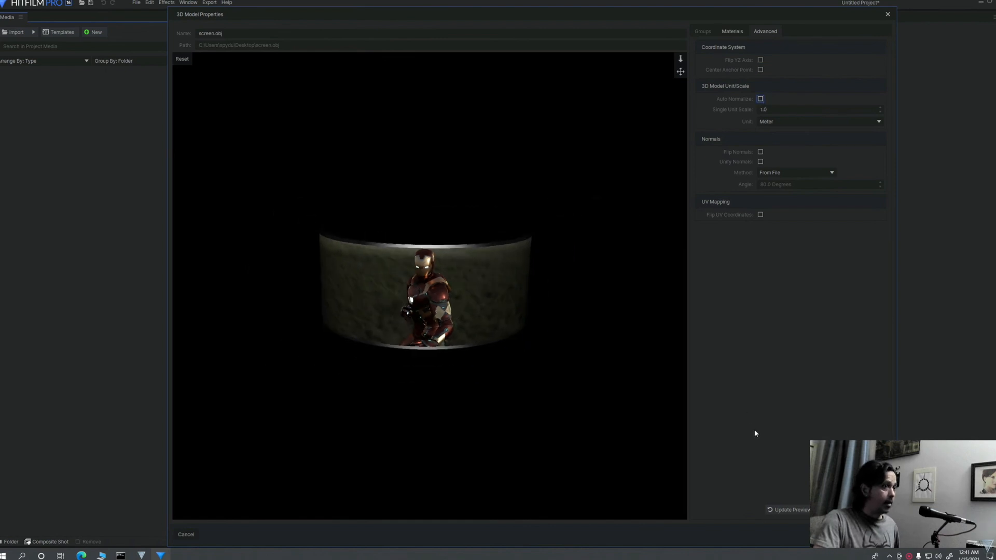
click(783, 513)
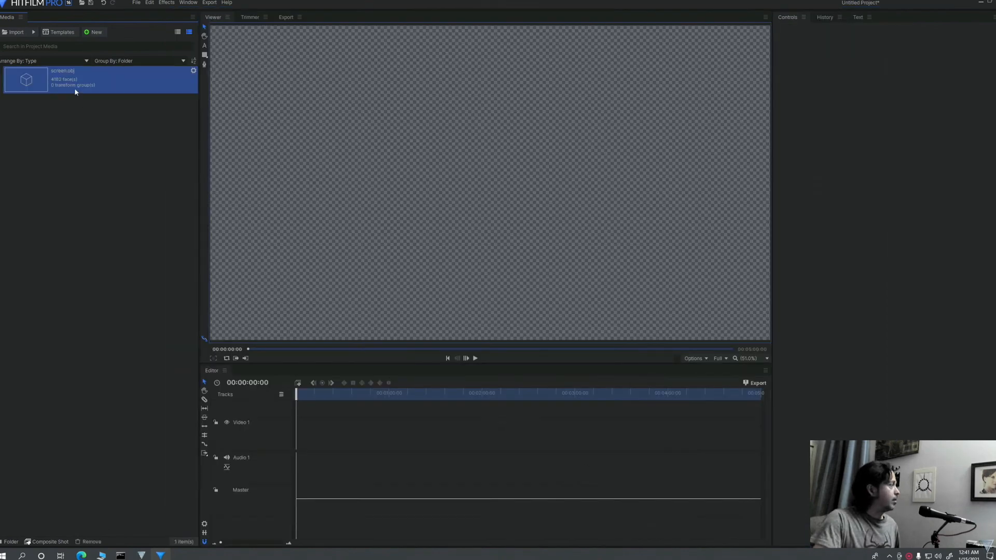
Enable the material override for 02_SCREEN in the properties of the imported screen.obj and apply it
right_click(62, 80)
click(67, 76)
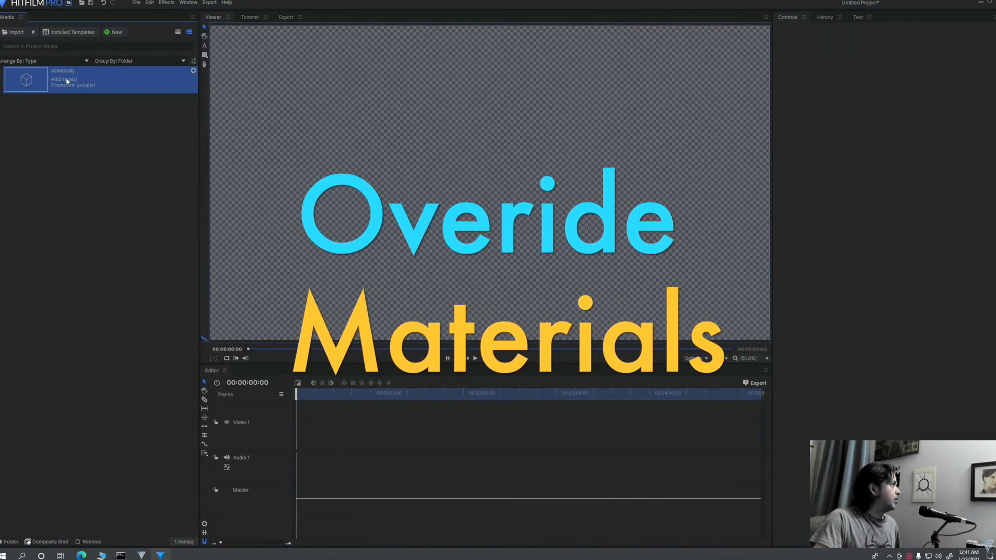
click(193, 70)
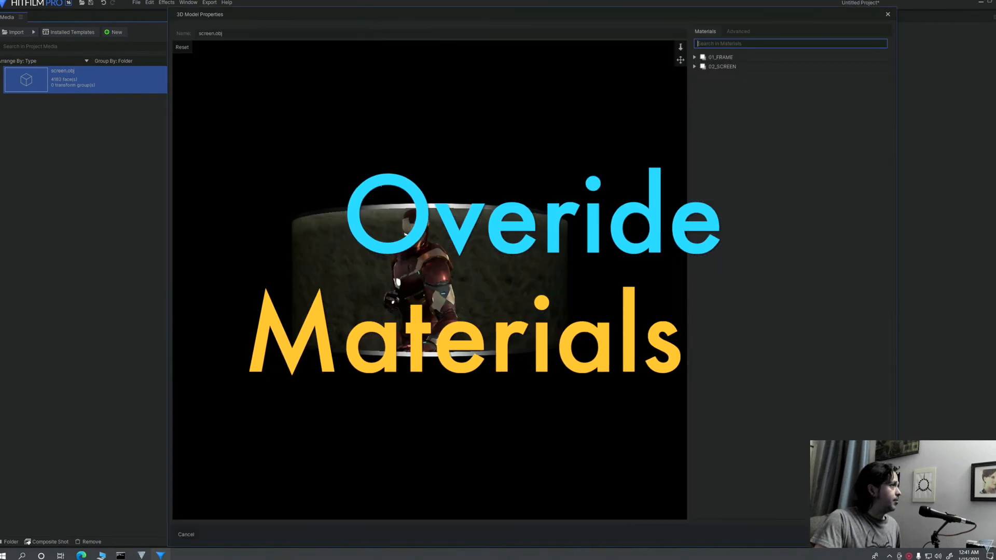
click(708, 67)
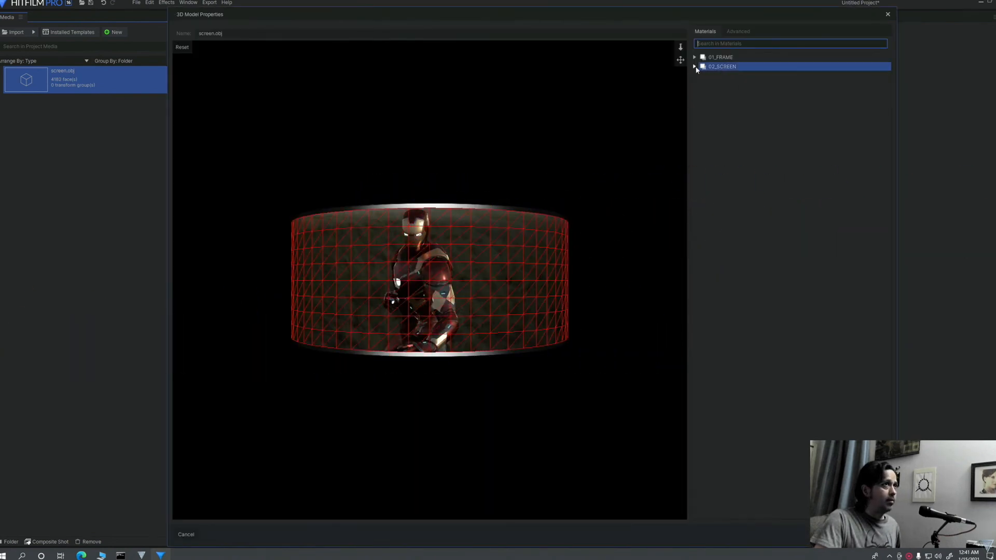
click(702, 68)
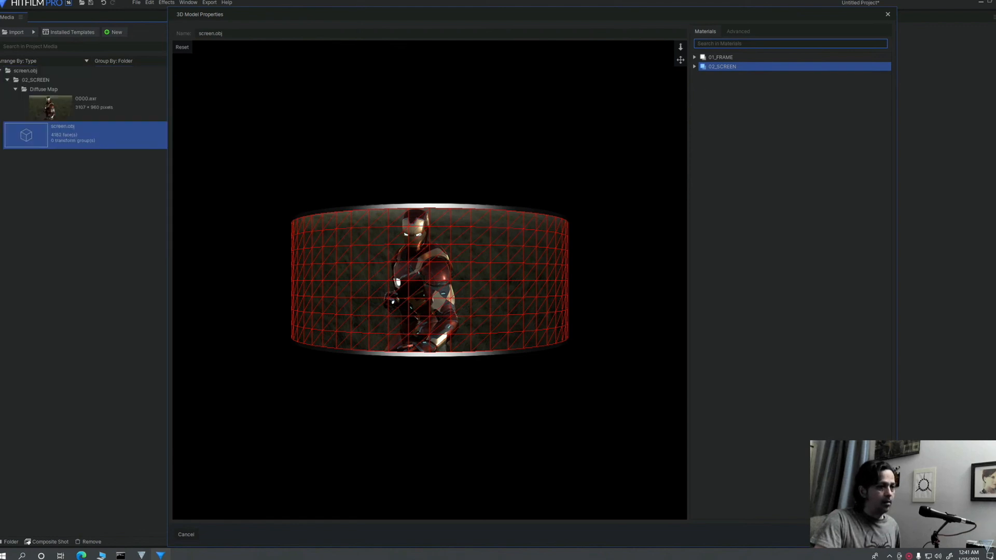
key(Return)
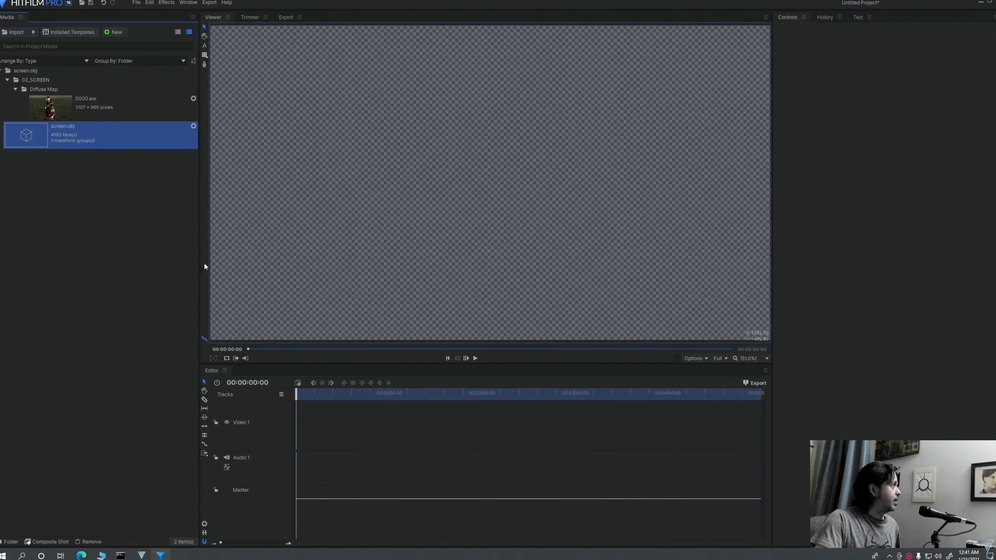
drag(78, 98, 79, 90)
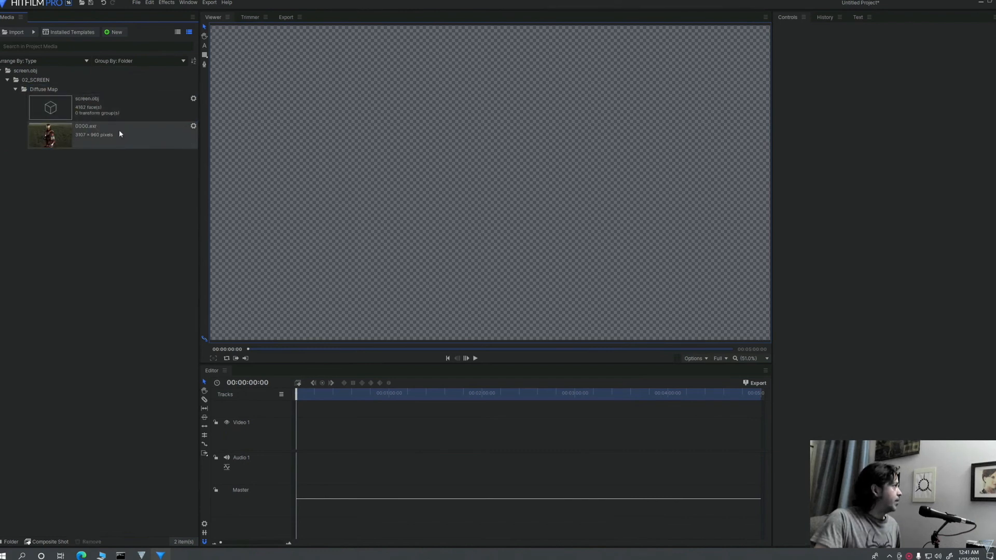
click(62, 108)
right_click(62, 106)
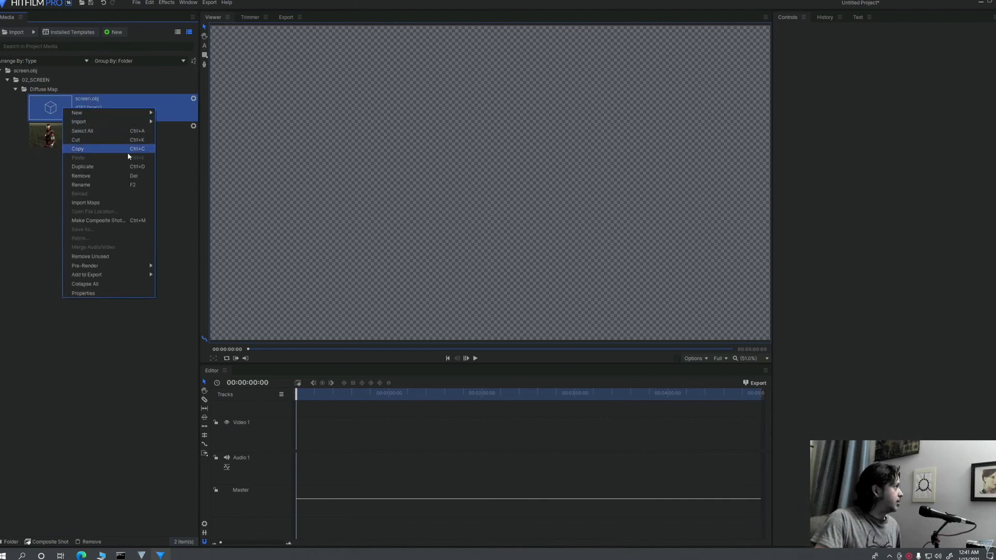
click(114, 221)
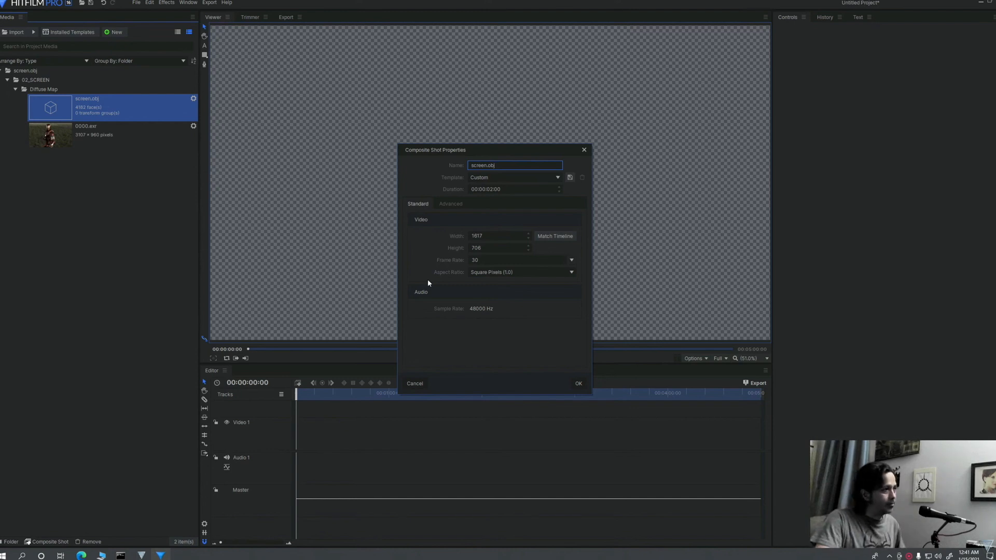
click(415, 382)
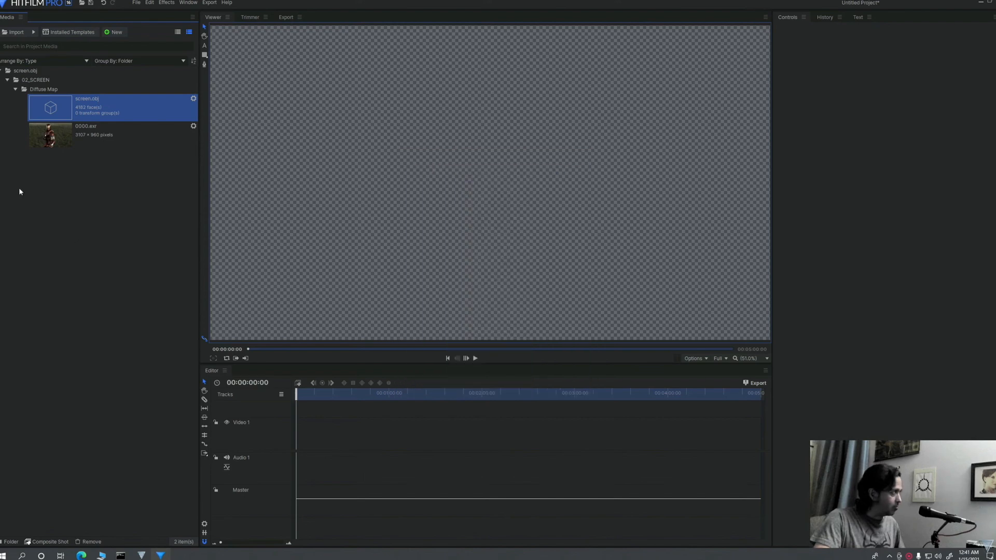
Import the image sequence starting with 0000.exr from the REFLECTION_SELF folder
click(34, 32)
click(73, 56)
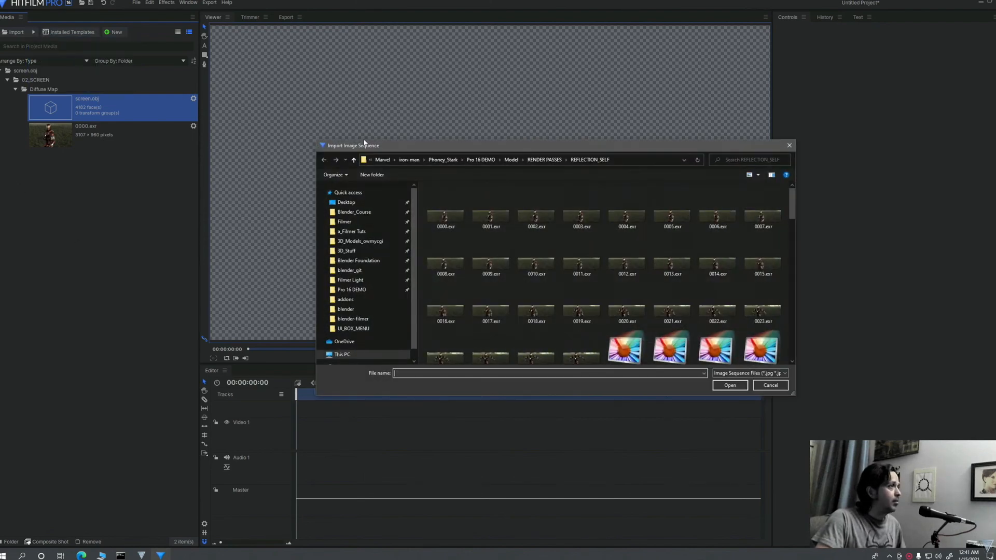
double_click(445, 216)
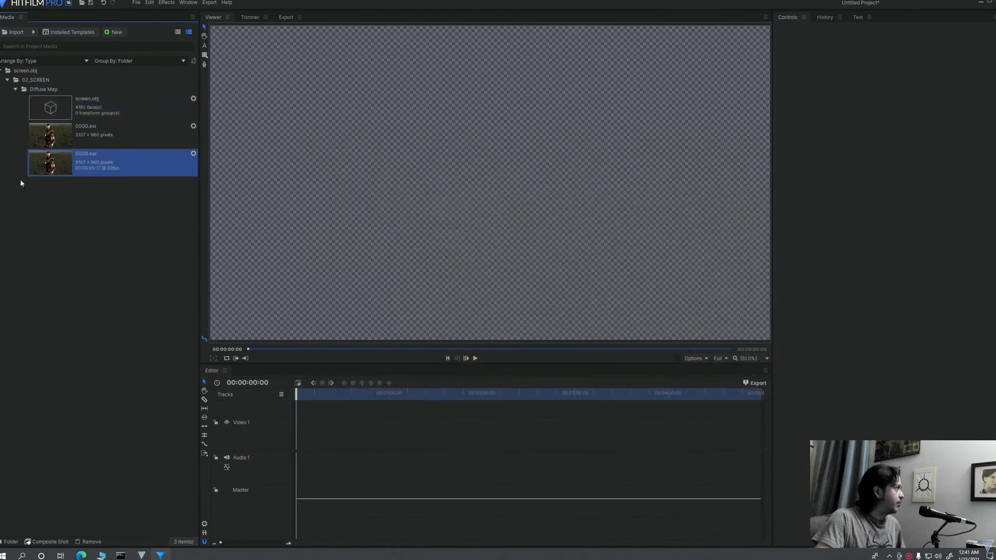
Make a composite shot from the imported 0000.exr image sequence, accepting its default properties
right_click(63, 168)
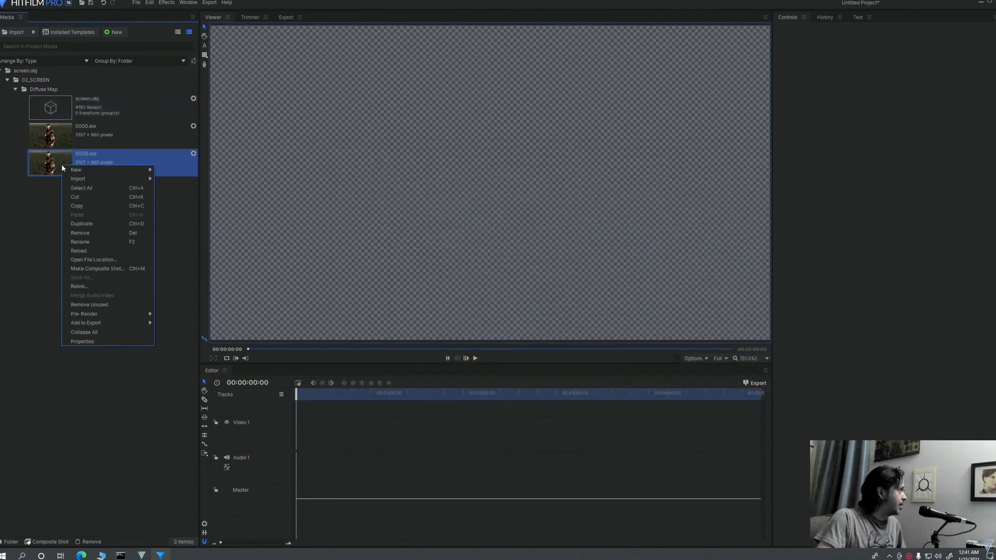
click(123, 268)
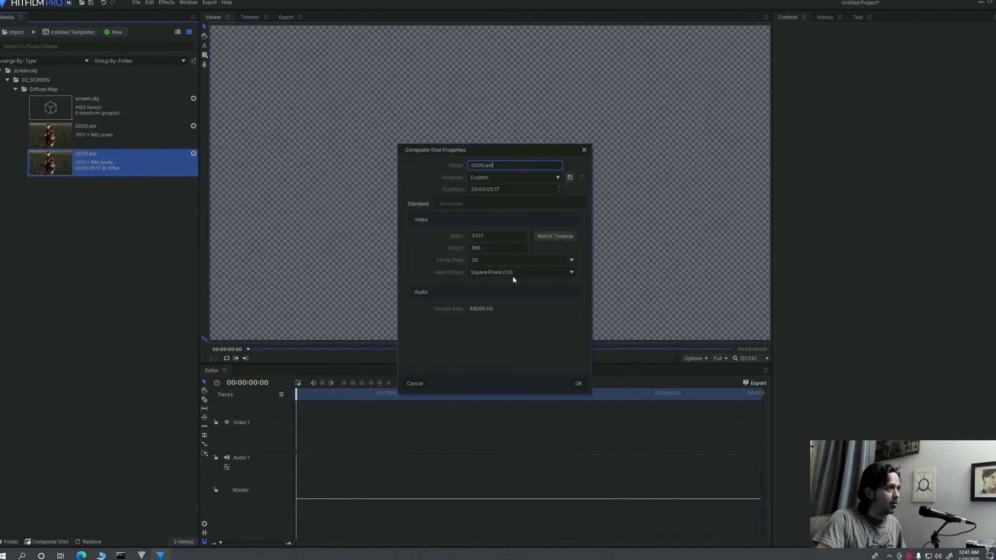
click(578, 384)
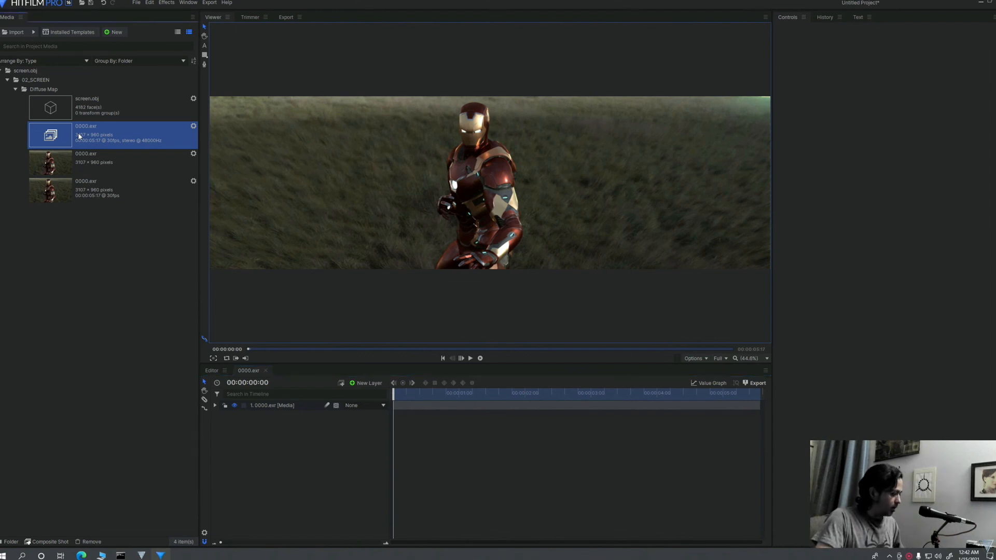
Duplicate the 0000.exr composite shot in the project media and open the copy for editing
right_click(79, 135)
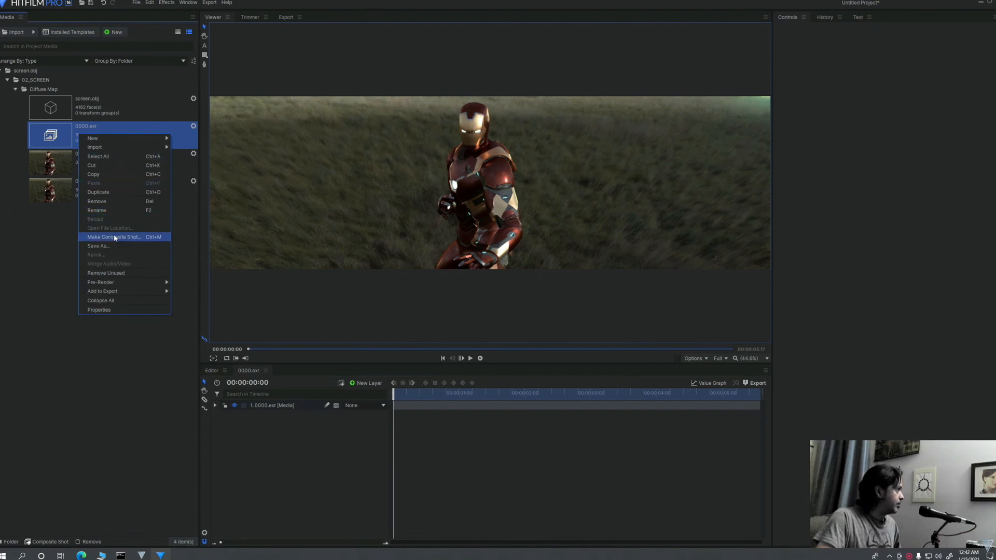
click(101, 192)
double_click(51, 162)
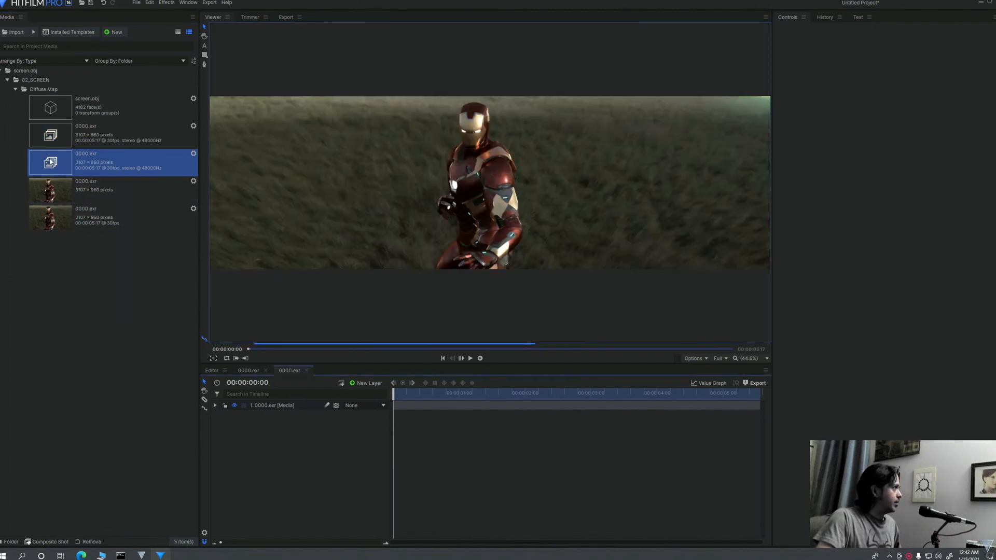
Rename the duplicated composite shot as MODEL
click(50, 163)
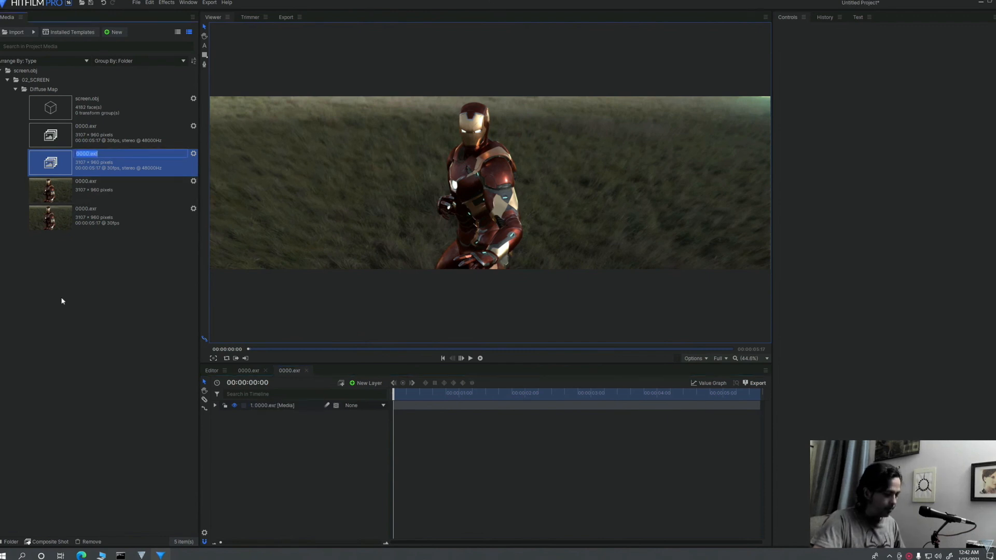
key(End)
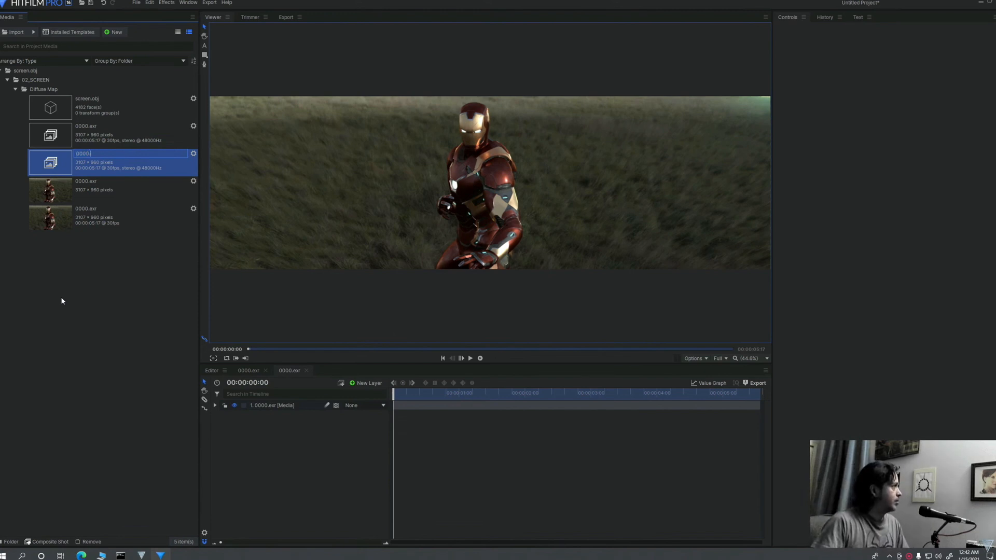
key(BackSpace)
key(BackSpace)
key(BackSpace)
key(BackSpace)
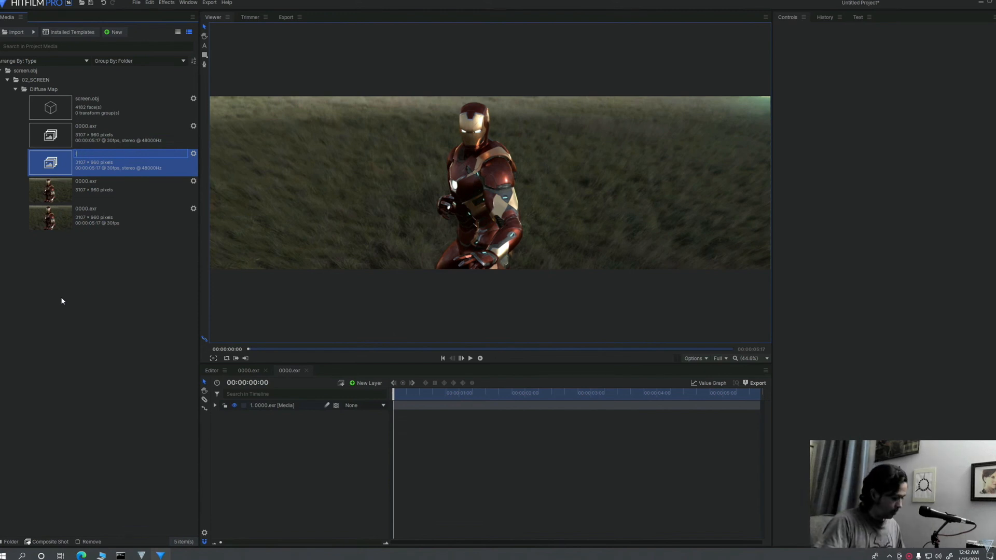
text(MODEL)
key(Return)
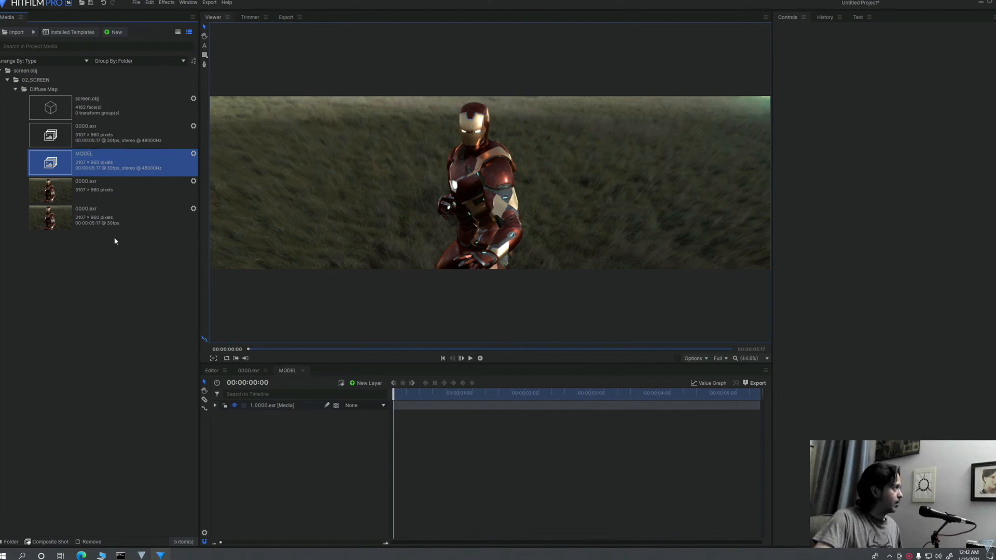
Hide the 0000.exr media layer in the MODEL composite shot and add screen.obj above it
click(64, 110)
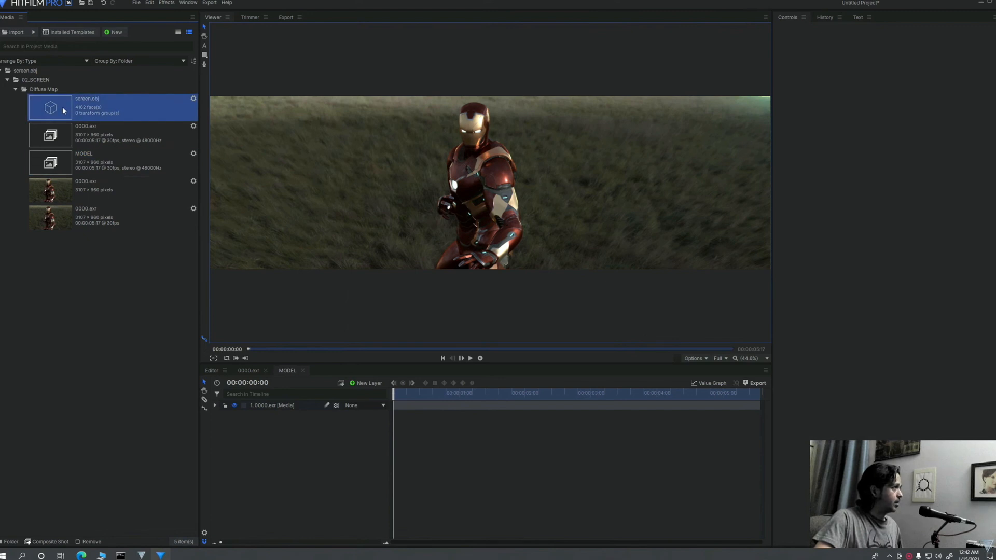
click(235, 405)
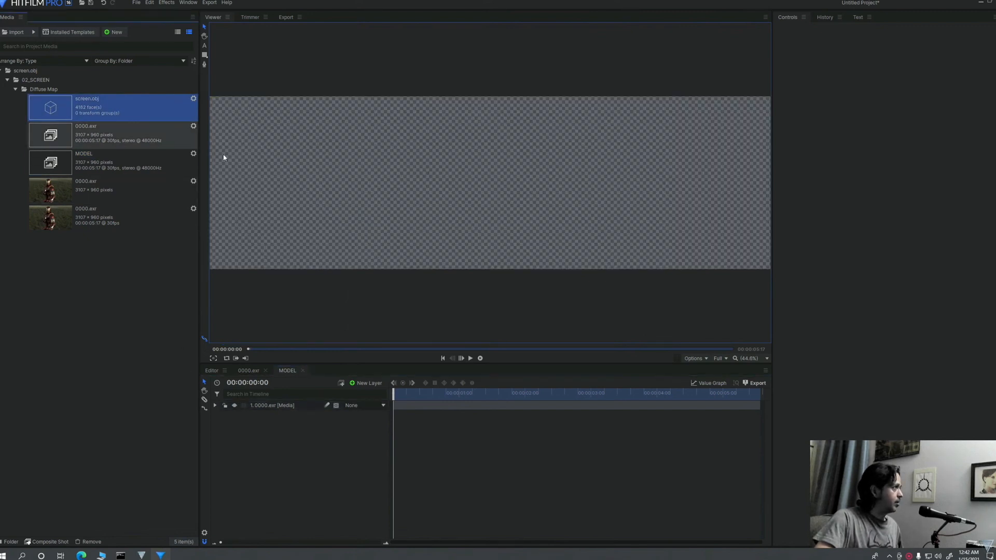
drag(256, 169, 344, 289)
Add a light with its required camera, hide the 3D grid and move the light along Z to about 1112 to illuminate the screen
click(369, 384)
click(376, 427)
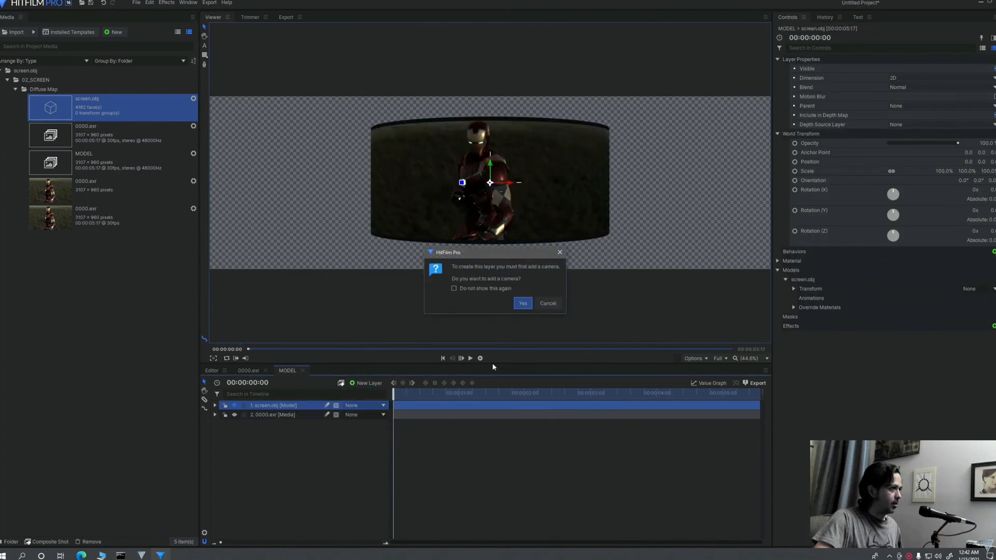
click(523, 305)
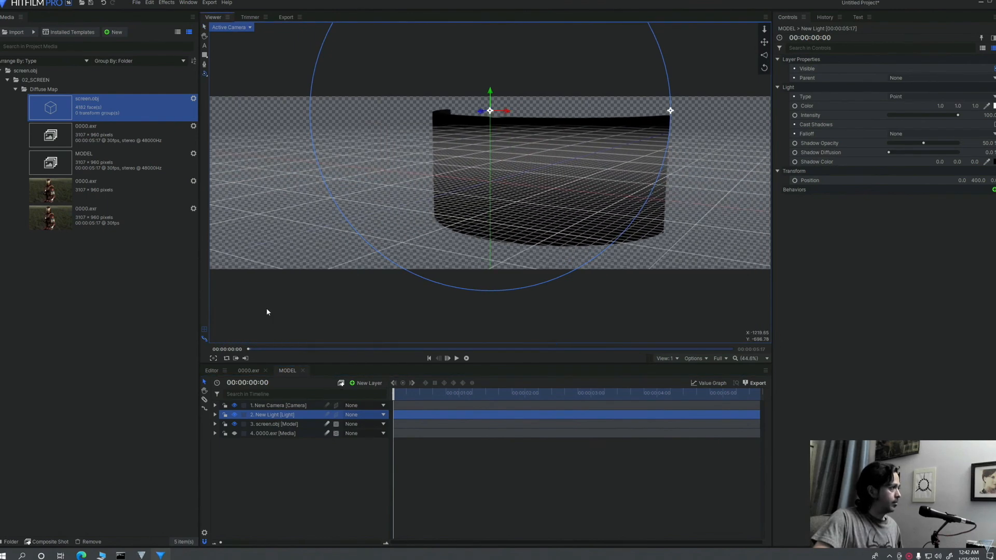
click(205, 329)
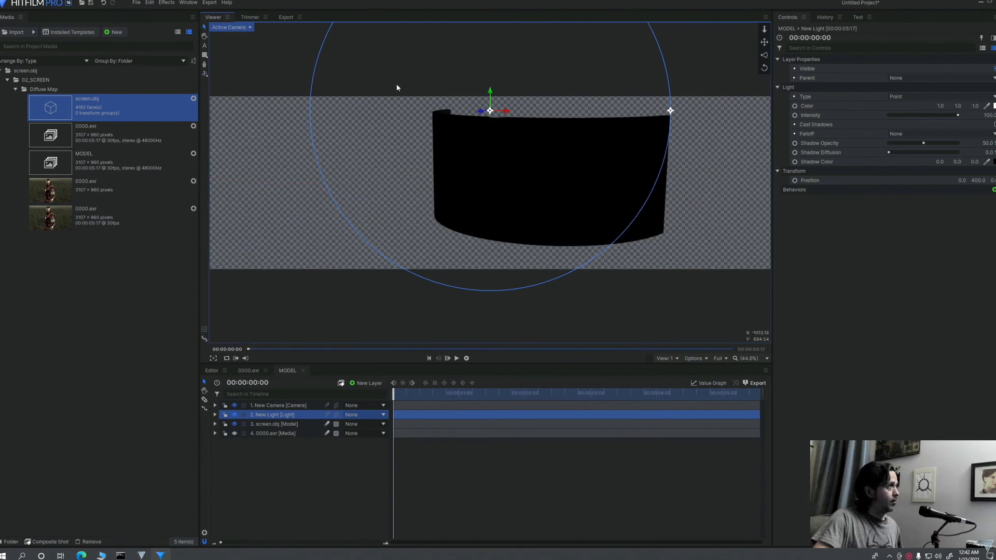
drag(479, 111, 242, 148)
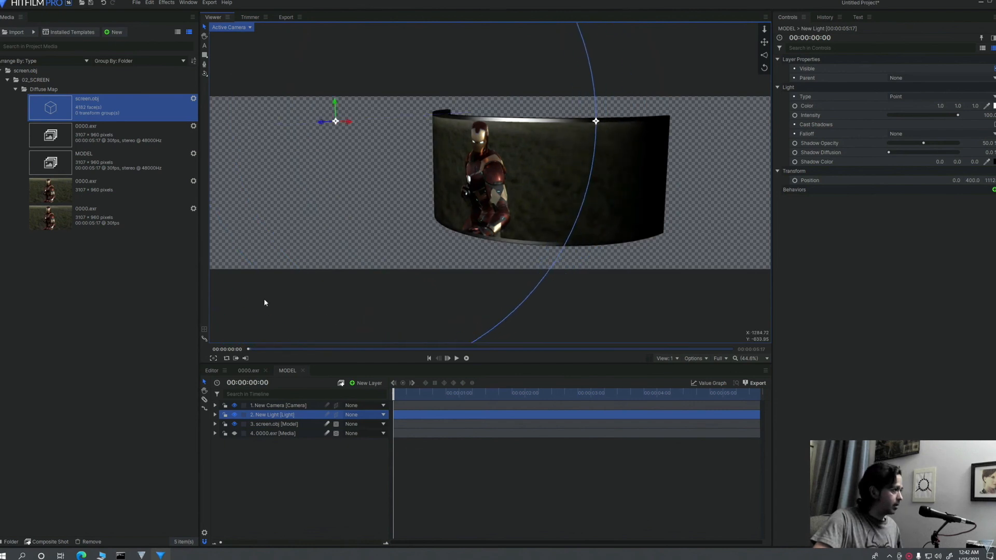
Set the Diffuse Map Source of the screen.obj layer's 02_SCREEN override material to Use Layer
click(266, 424)
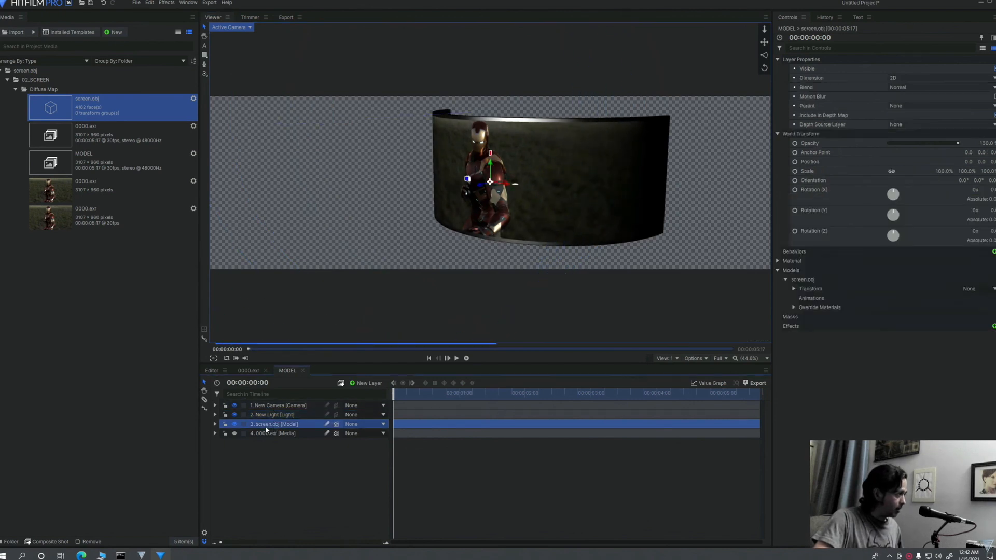
click(215, 423)
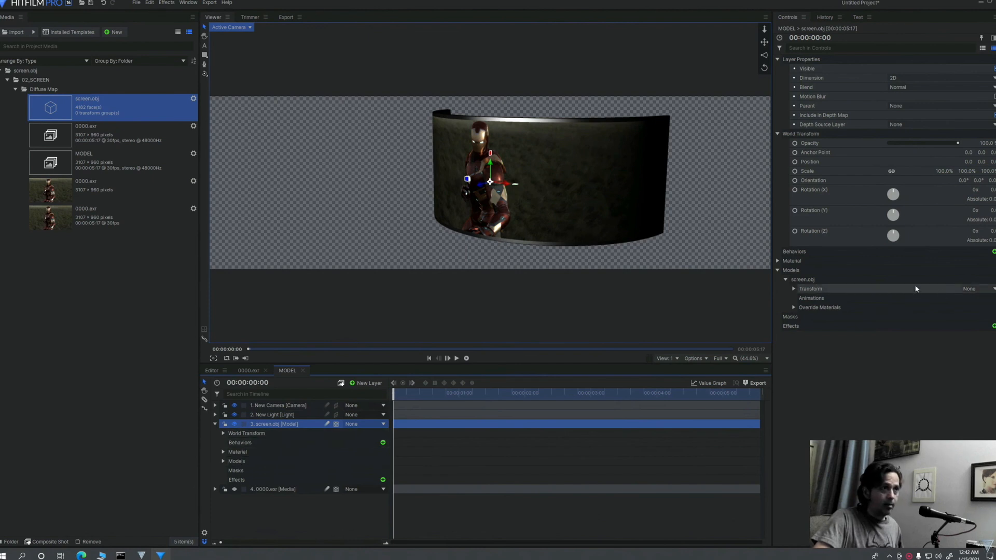
click(793, 308)
click(802, 316)
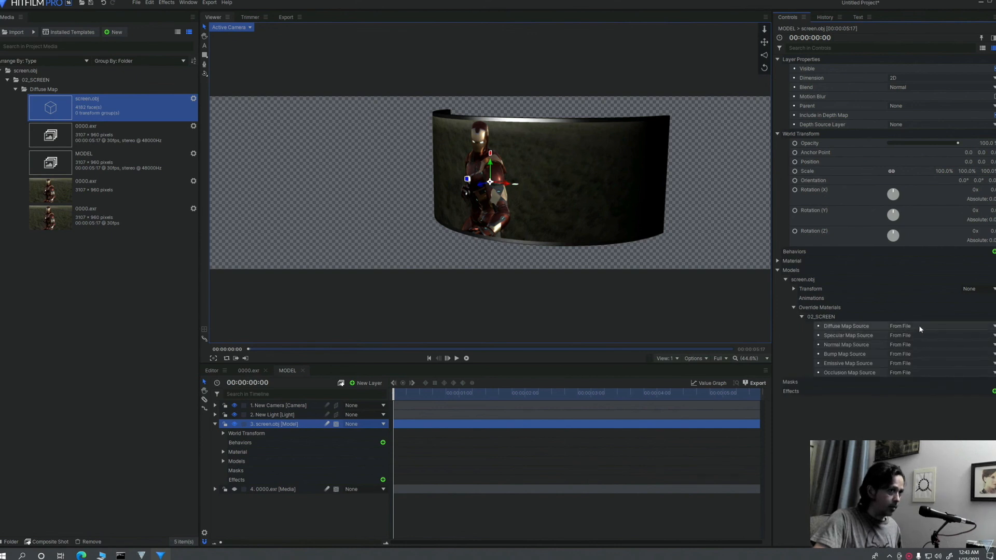
click(919, 328)
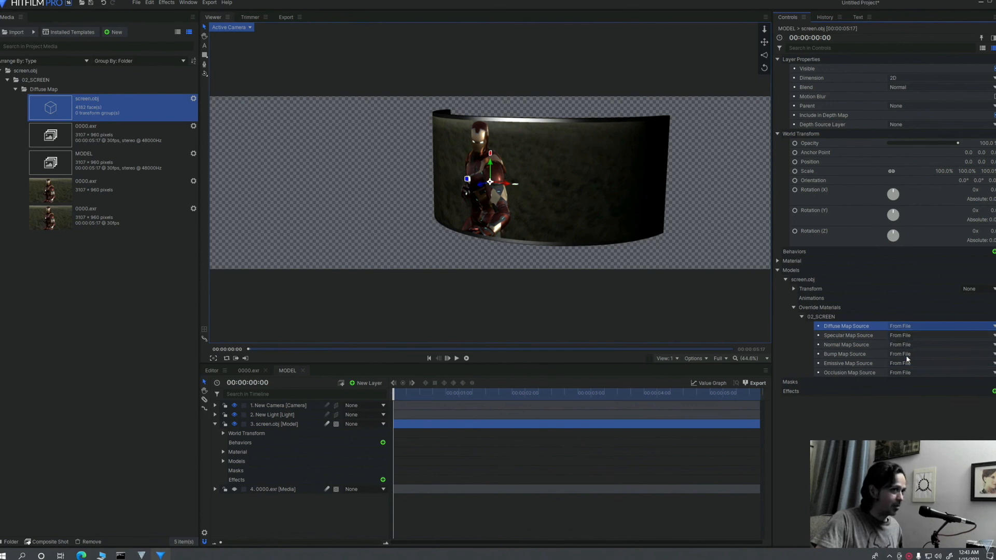
click(907, 359)
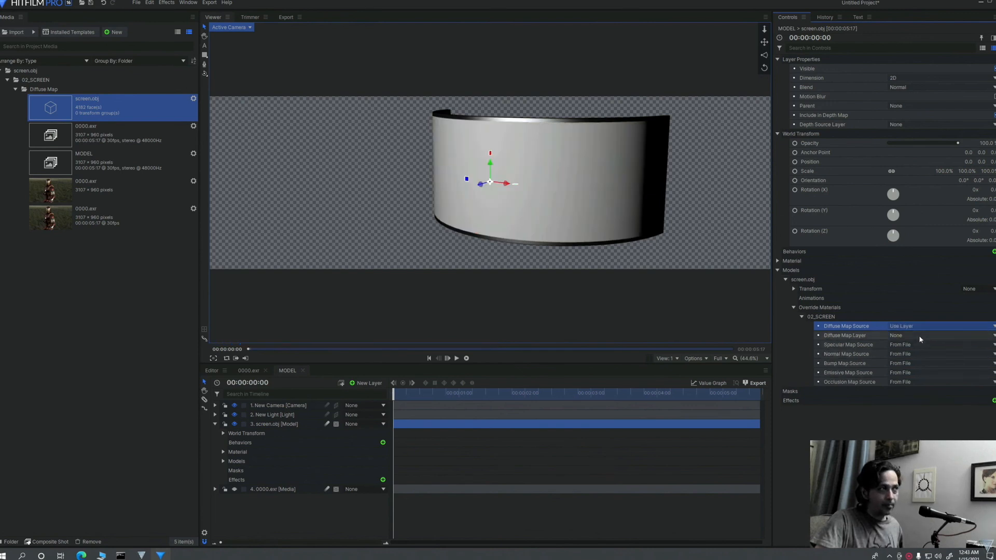
Check the 0000.exr composite shot, return to MODEL and delete its 0000.exr media layer
click(318, 441)
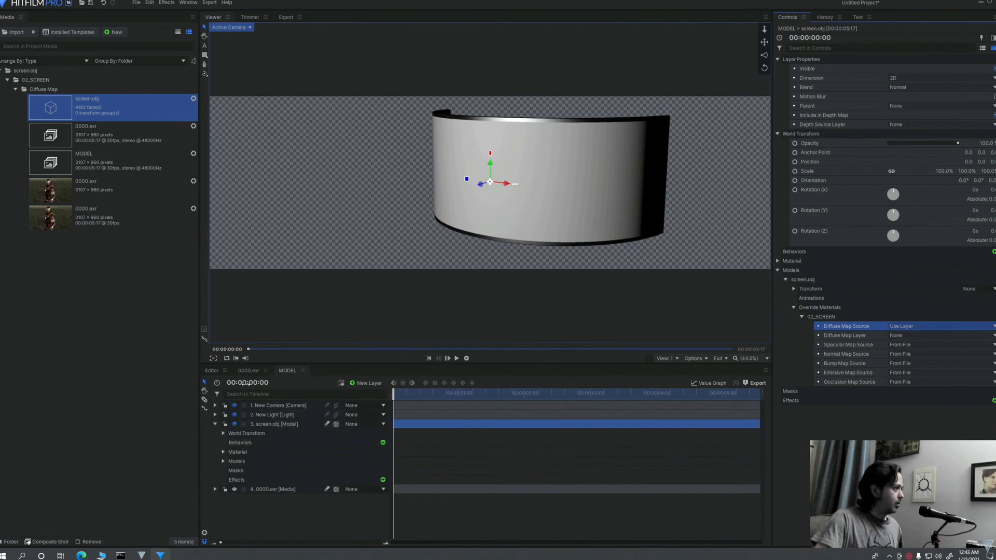
click(248, 371)
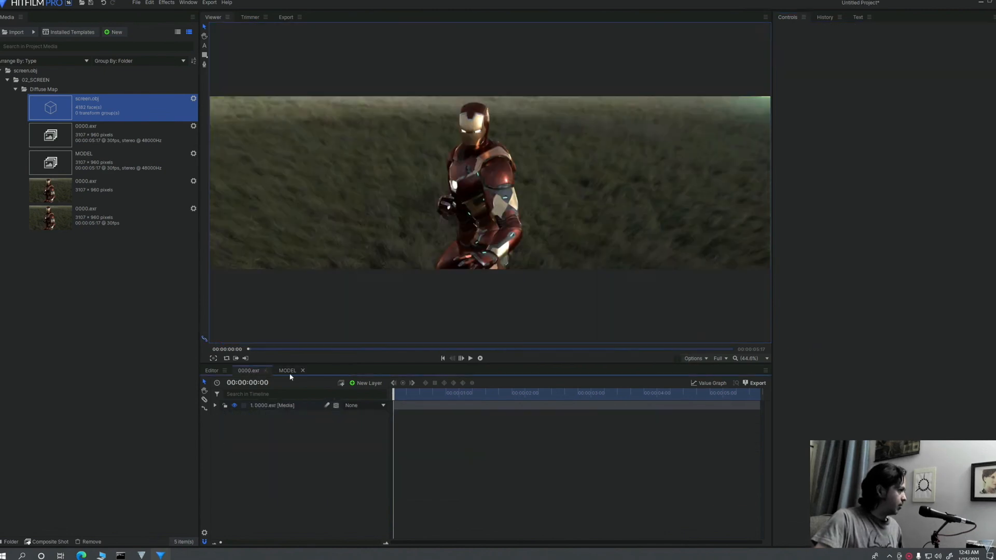
click(289, 370)
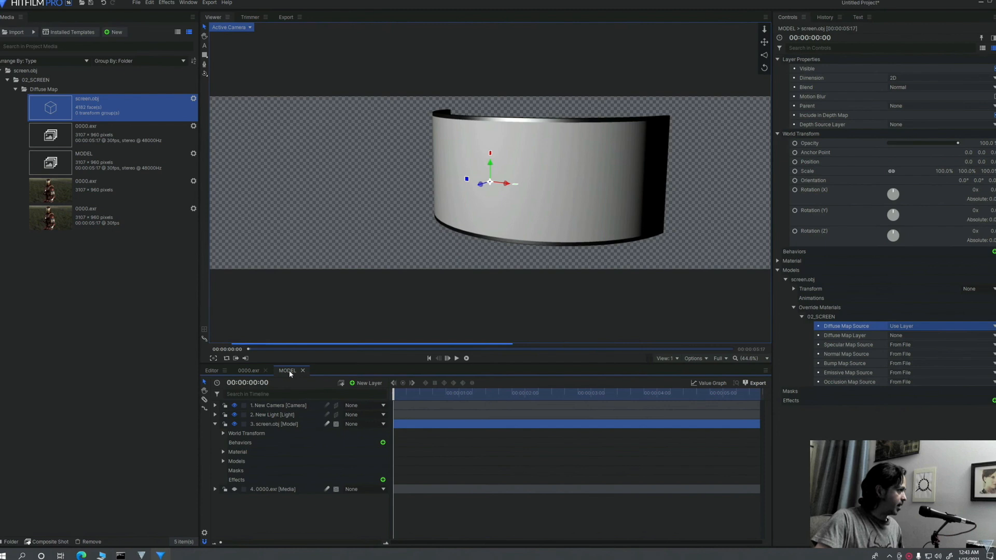
click(215, 424)
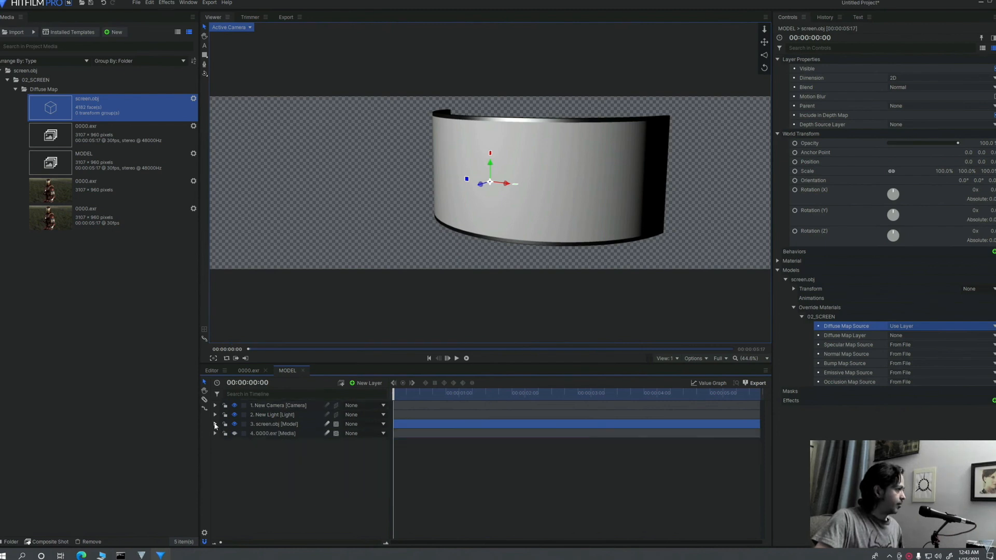
click(278, 434)
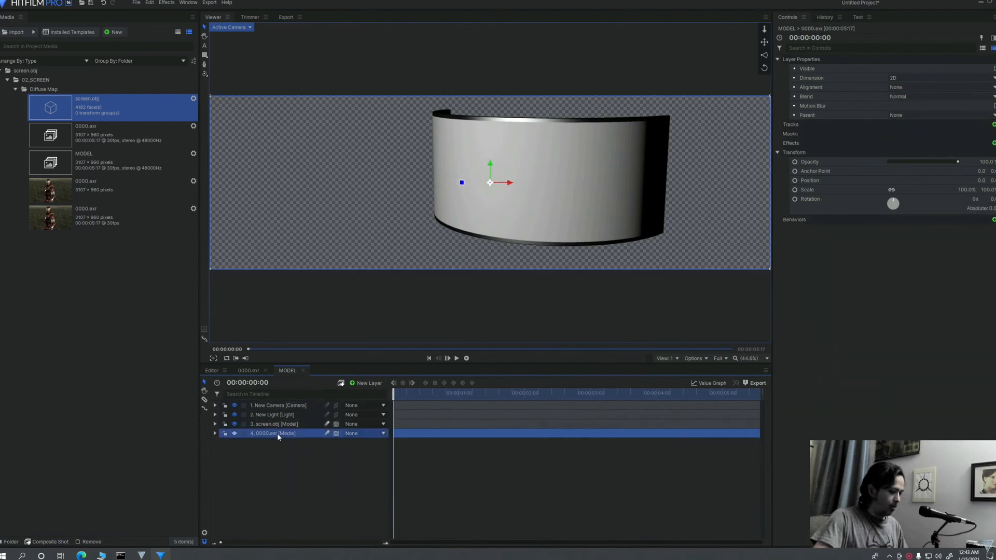
key(Delete)
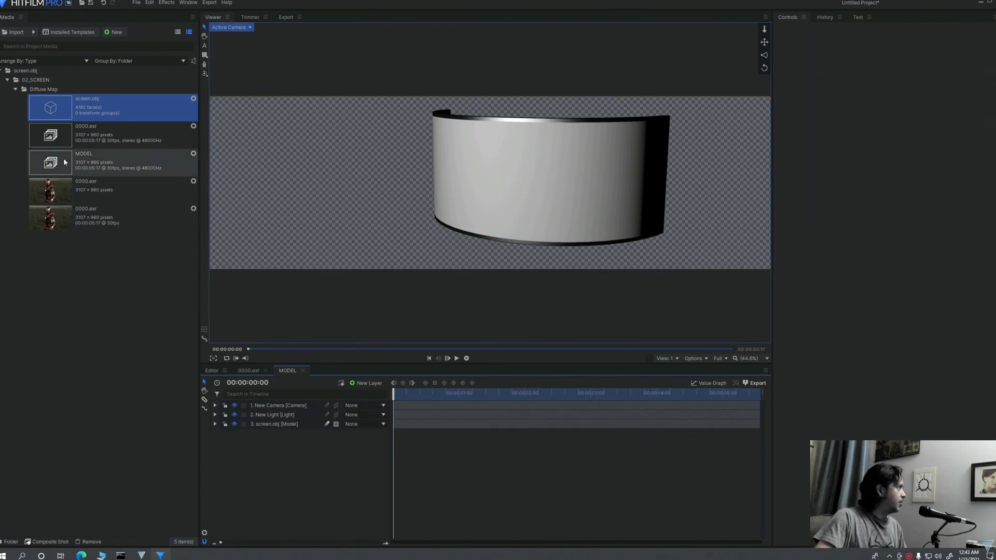
Add the 0000.exr composite shot beneath the screen model in MODEL and hide that layer
click(54, 134)
drag(53, 136, 223, 436)
click(234, 434)
Set the Diffuse Map Layer of the screen model's 02_SCREEN material to the 0000.exr composite layer
click(269, 424)
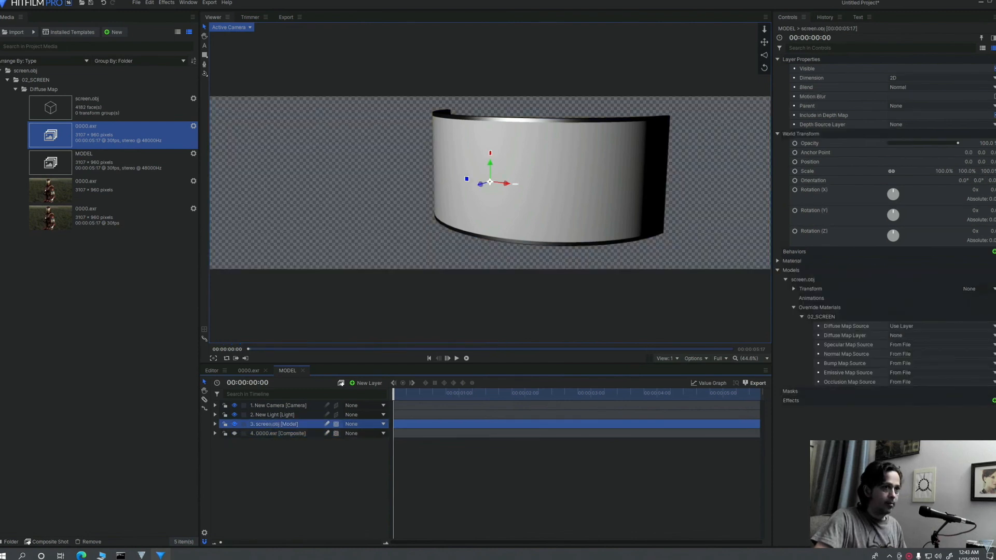
click(982, 336)
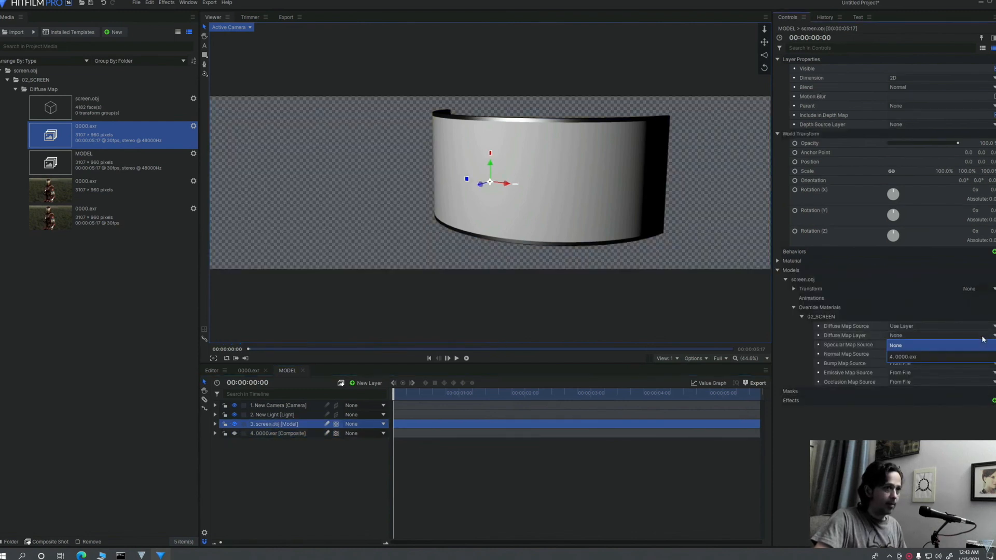
click(957, 356)
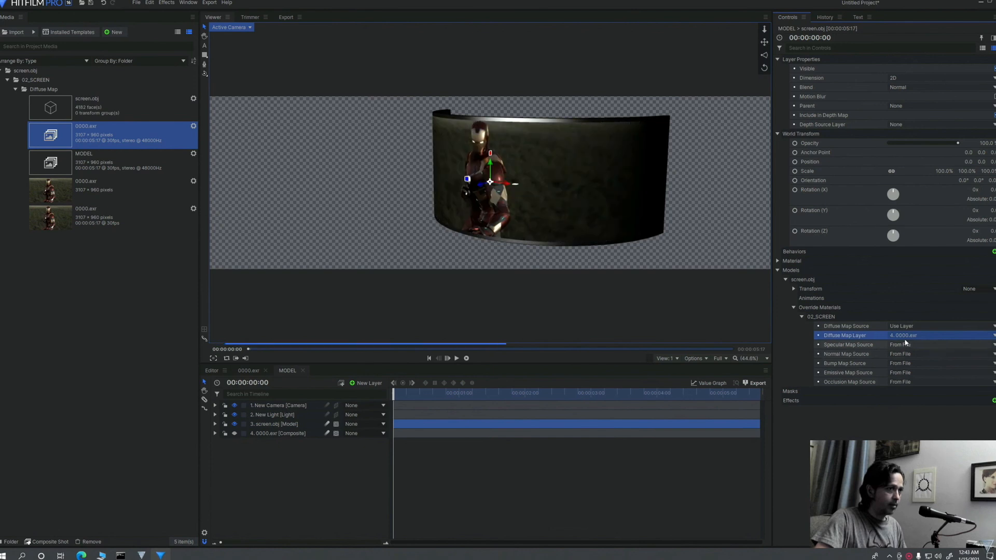
Preview the MODEL composite shot to check the footage on the curved screen, and return to the first frame
click(456, 358)
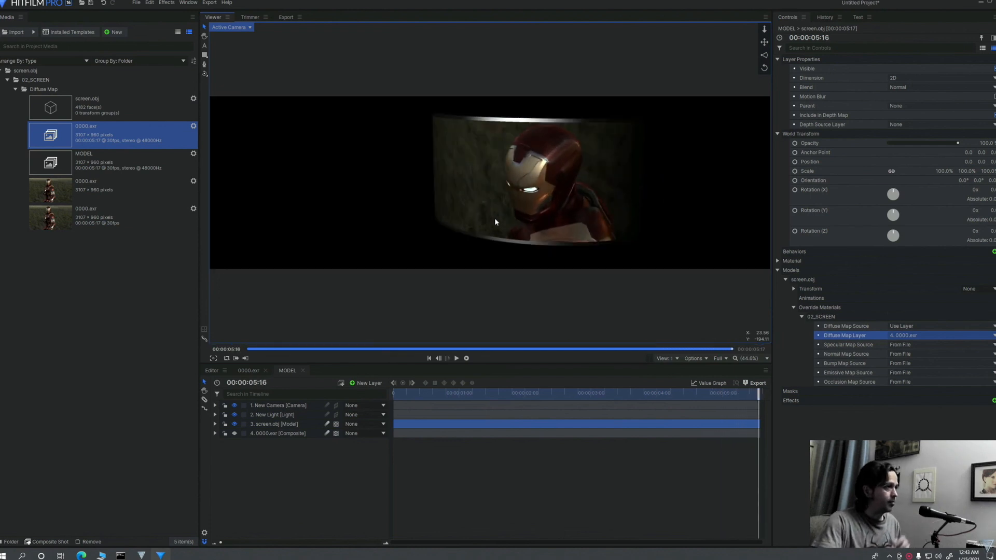
click(457, 358)
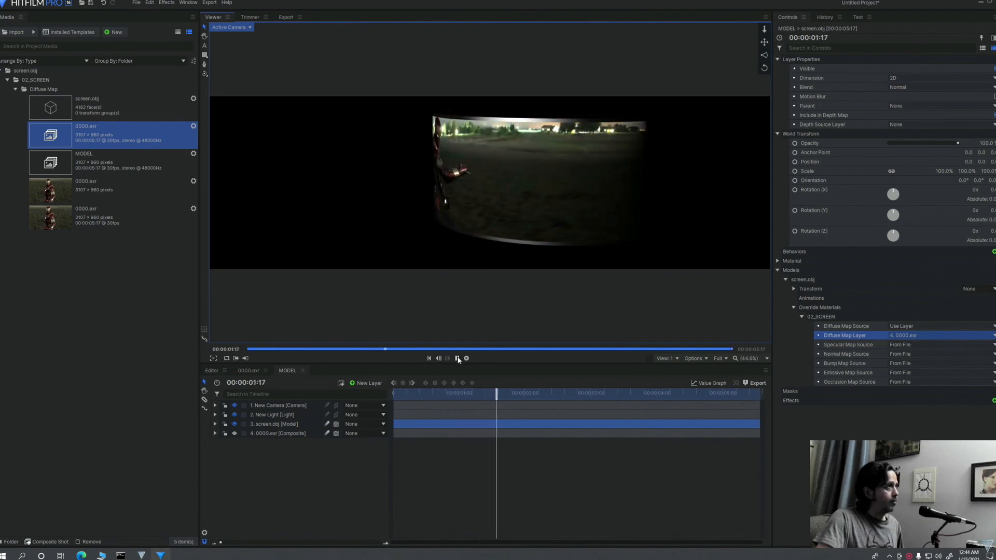
click(458, 358)
click(430, 358)
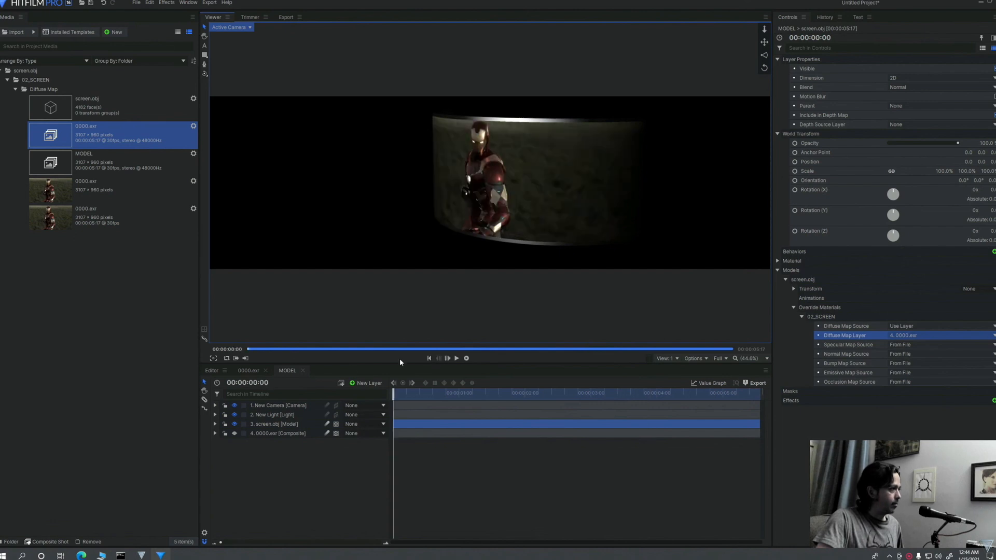
Enable keyframing at the first frame for the New Camera layer's Position and its X, Y and Z Rotation
click(265, 405)
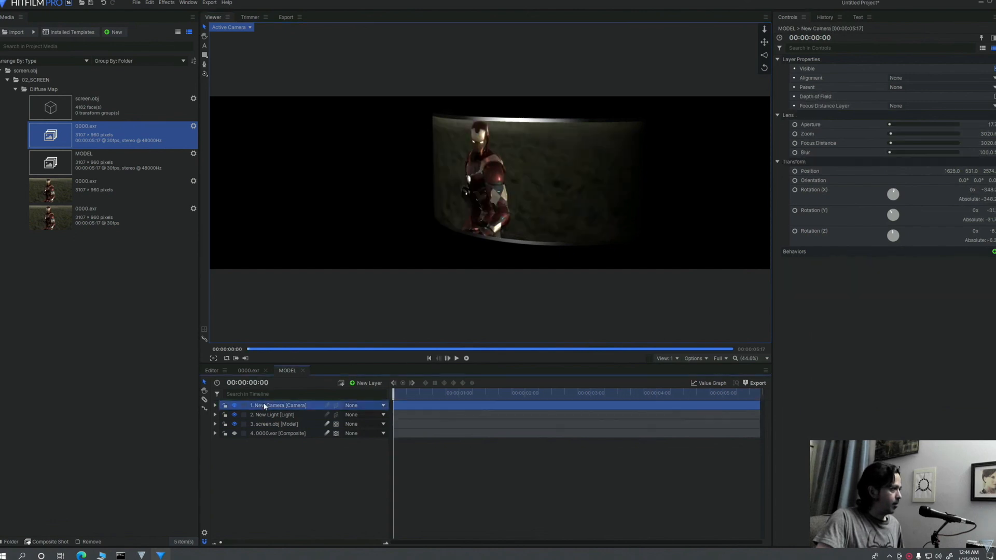
click(205, 74)
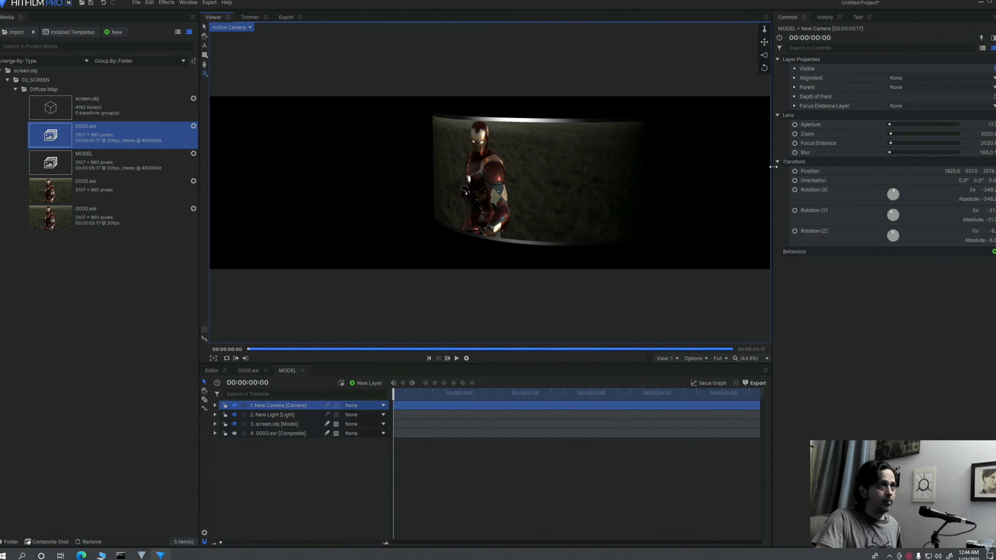
click(795, 171)
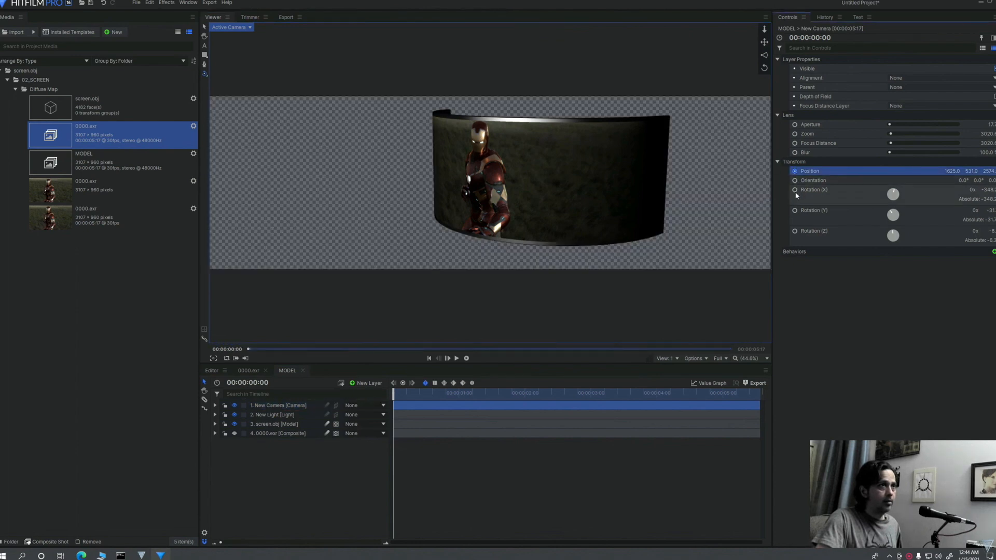
click(794, 190)
click(794, 210)
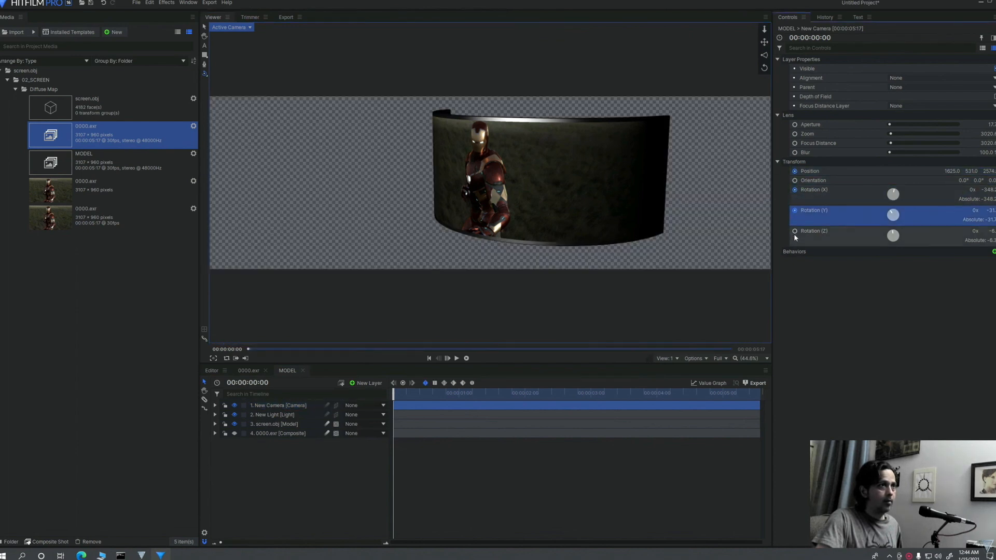
click(794, 232)
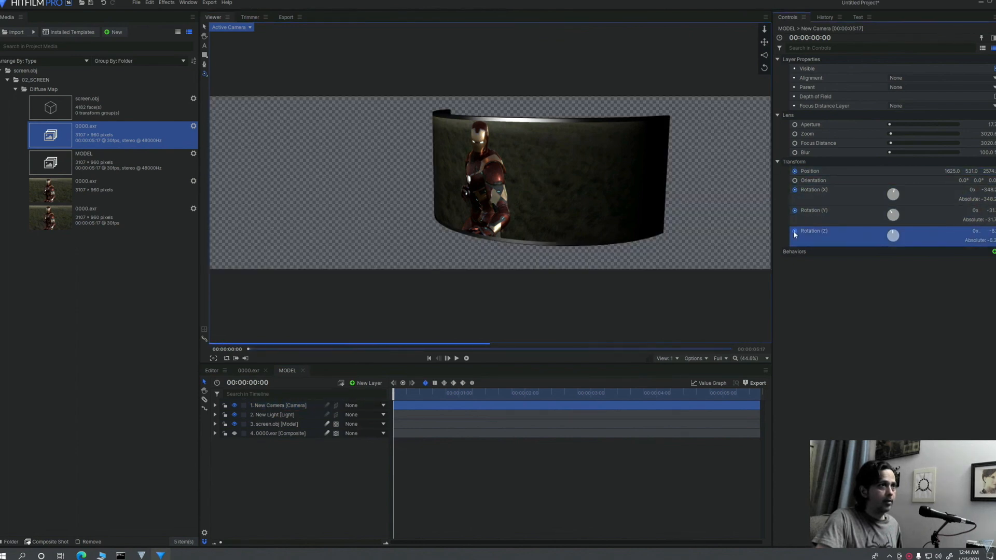
Orbit and shift the camera to the opposite side of the curved screen at frame 00:00:05:16
click(727, 350)
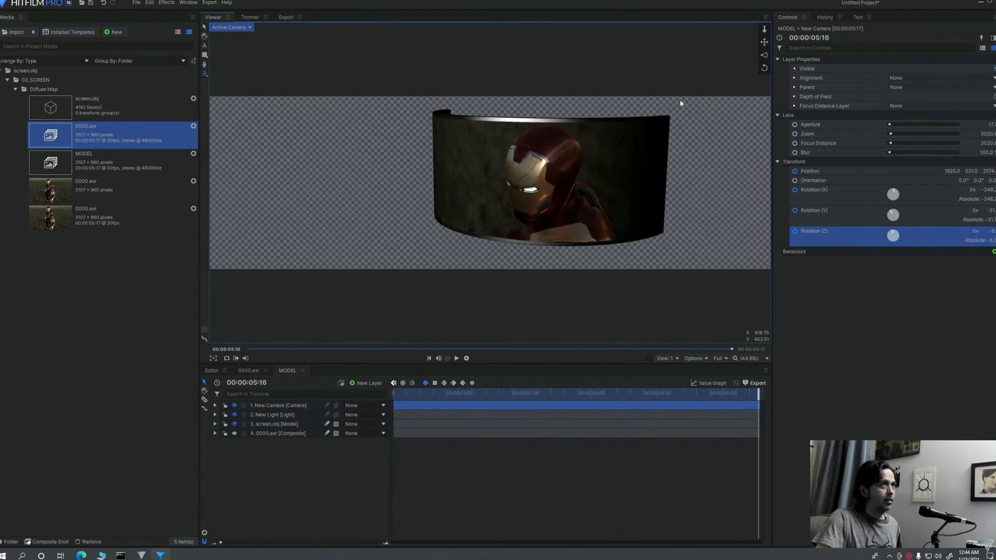
drag(522, 220, 687, 174)
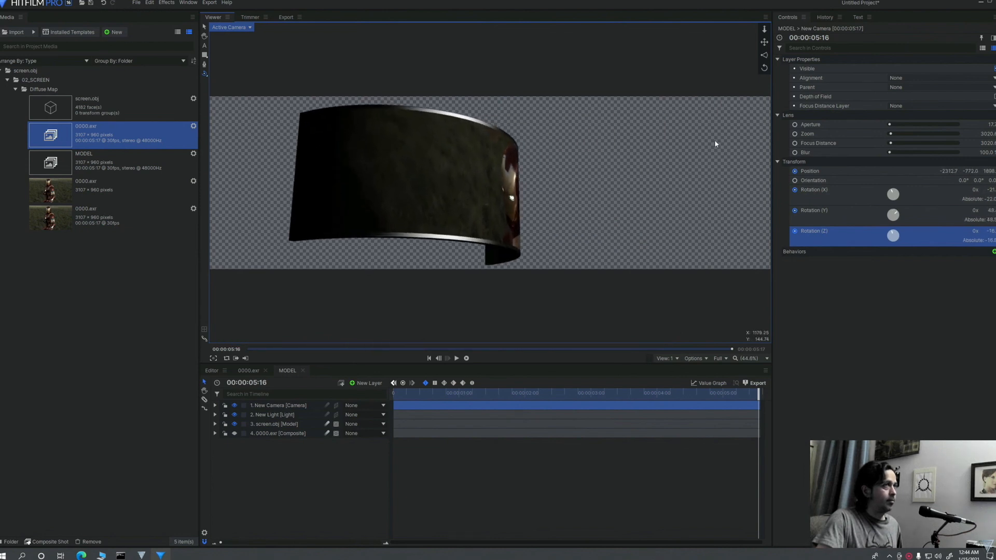
drag(763, 48, 763, 48)
mouse_move(531, 206)
mouse_down()
mouse_move(518, 200)
mouse_move(539, 205)
mouse_up()
drag(765, 46, 765, 46)
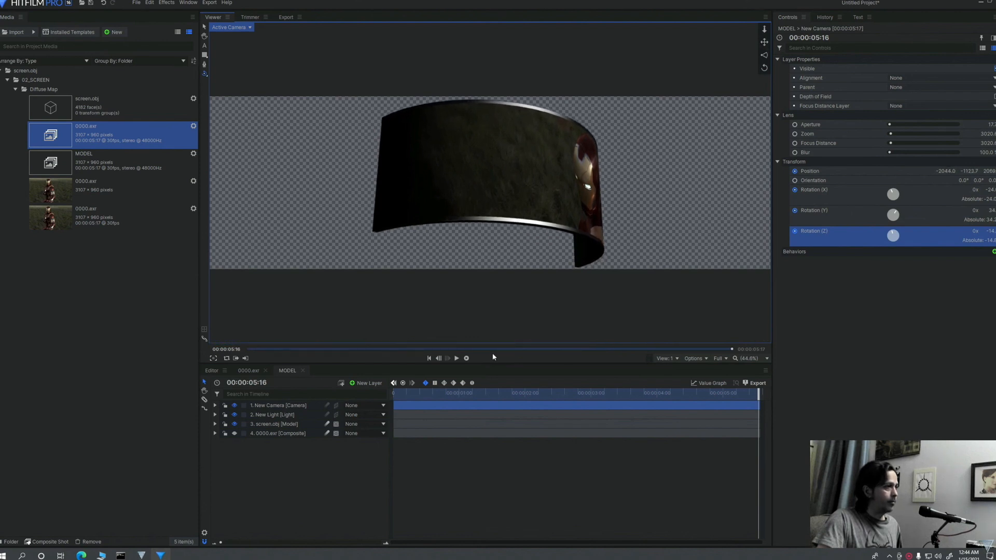
Preview the camera animation from the first frame and check the camera view at the last frame, 00:00:05:16
click(429, 358)
click(457, 358)
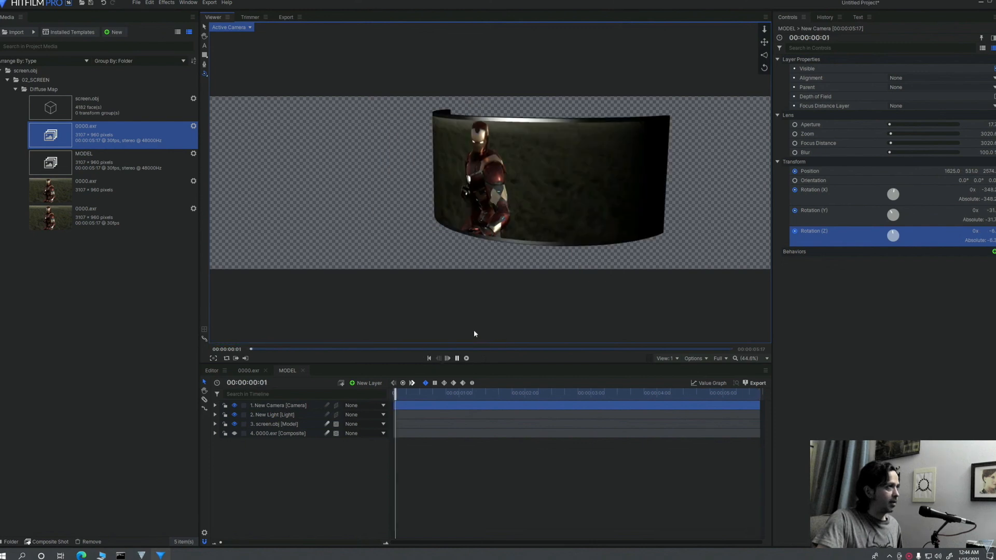
click(457, 359)
click(428, 359)
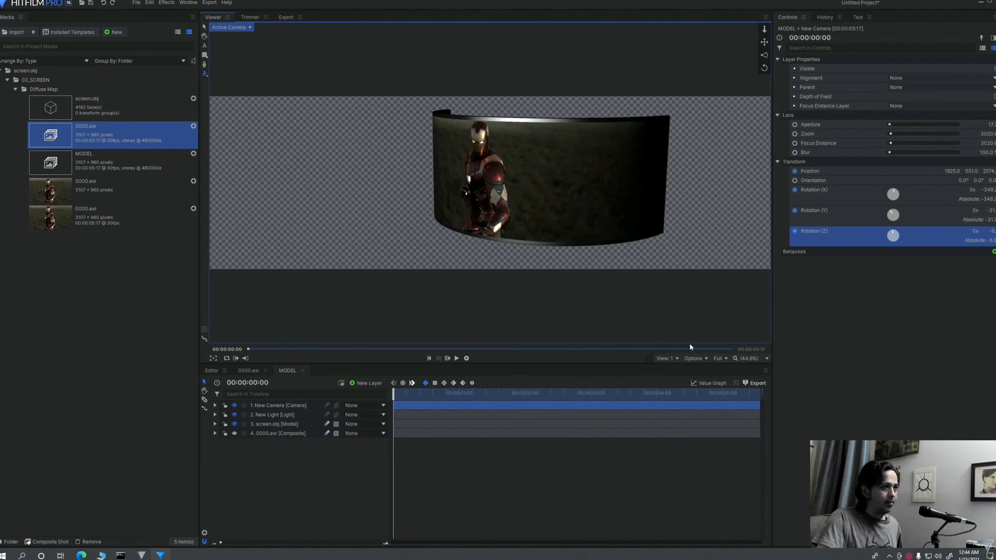
click(724, 349)
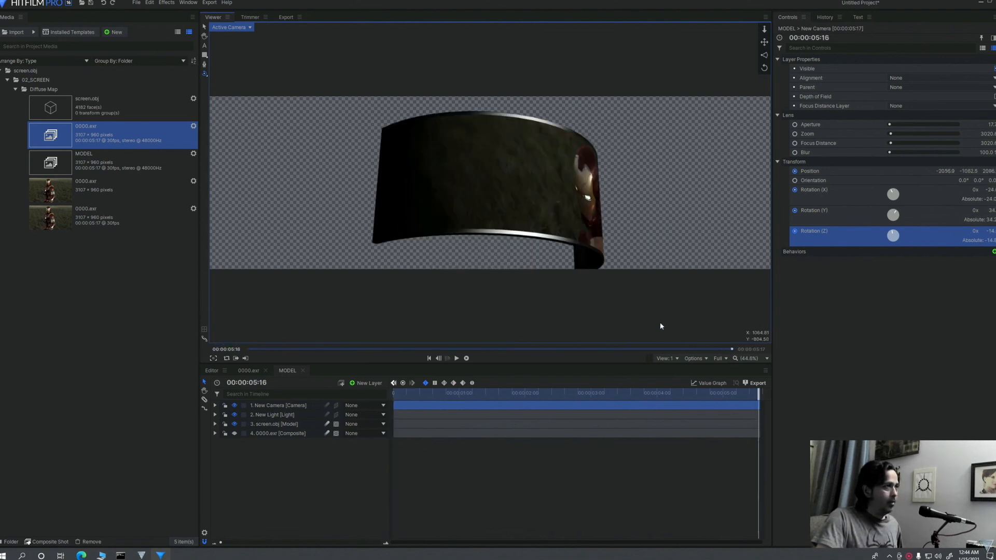
Delete the New Camera layer's Position and Rotation keyframes at the last frame
click(216, 405)
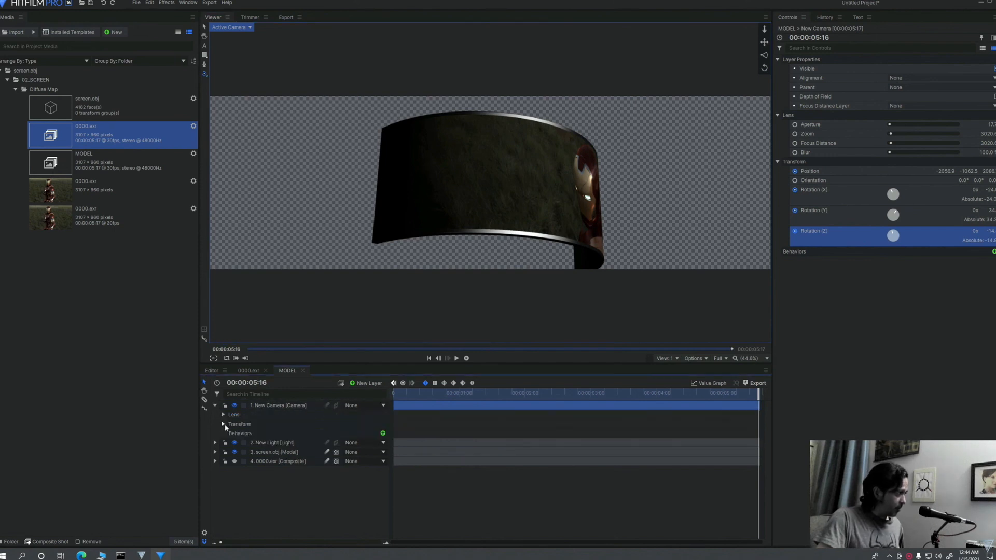
click(223, 423)
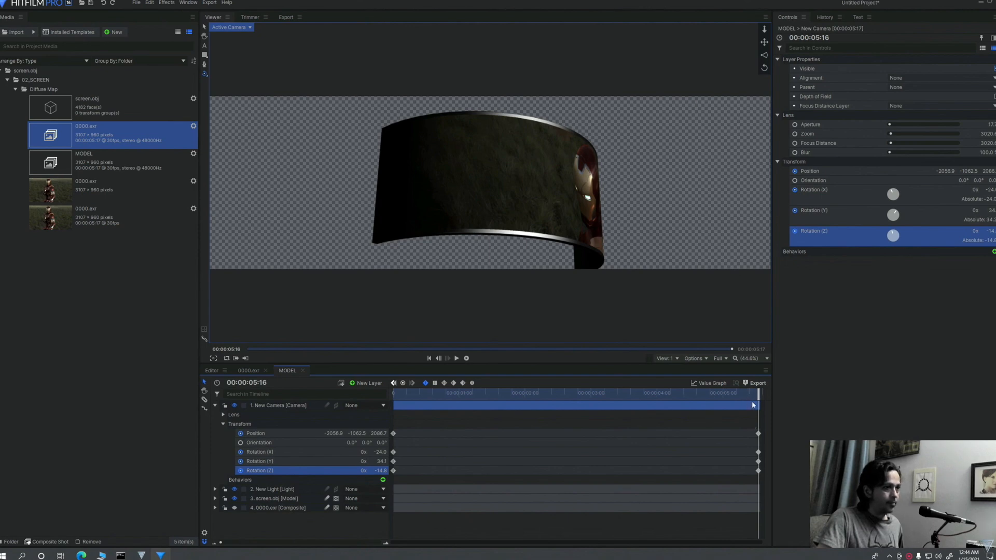
drag(758, 393, 786, 395)
drag(751, 429, 773, 471)
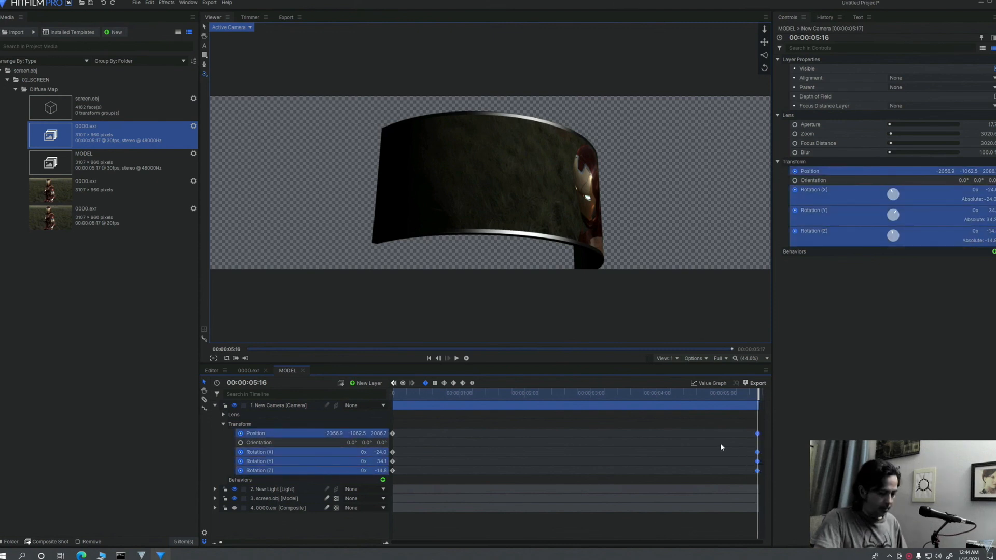
key(Delete)
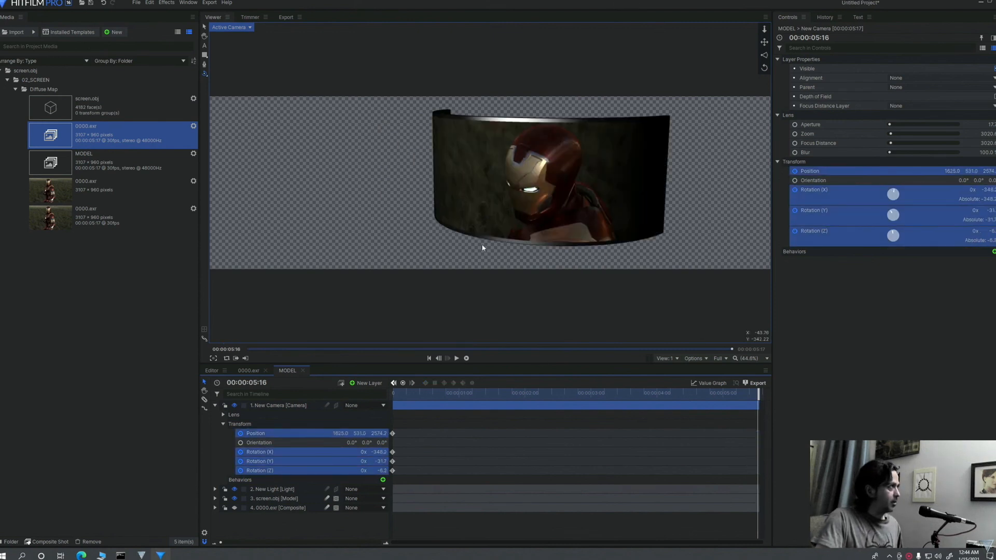
Keyframe a new camera view at the last frame, orbited to the opposite side of the curved screen and positioned about -2032, 54, 2430
drag(765, 31, 765, 31)
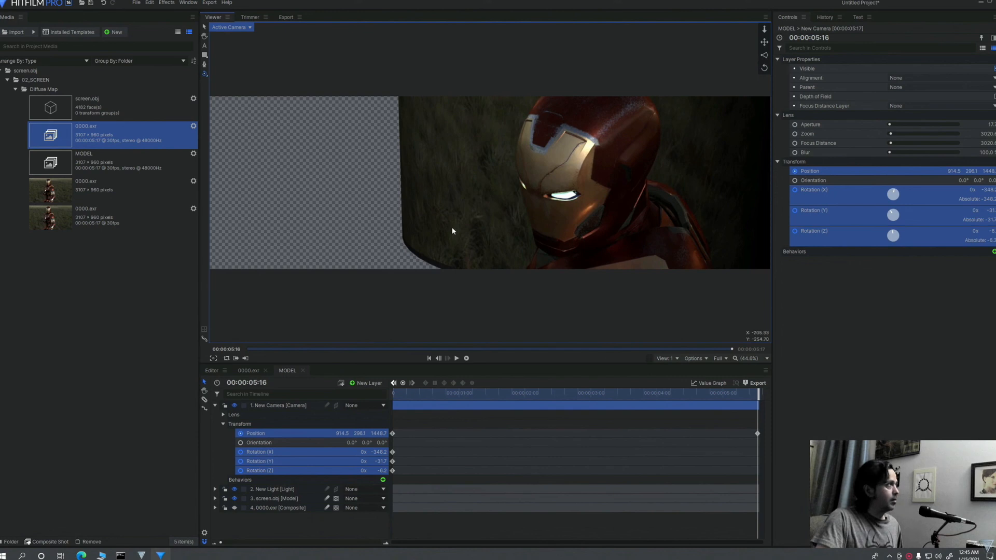
drag(452, 231, 597, 213)
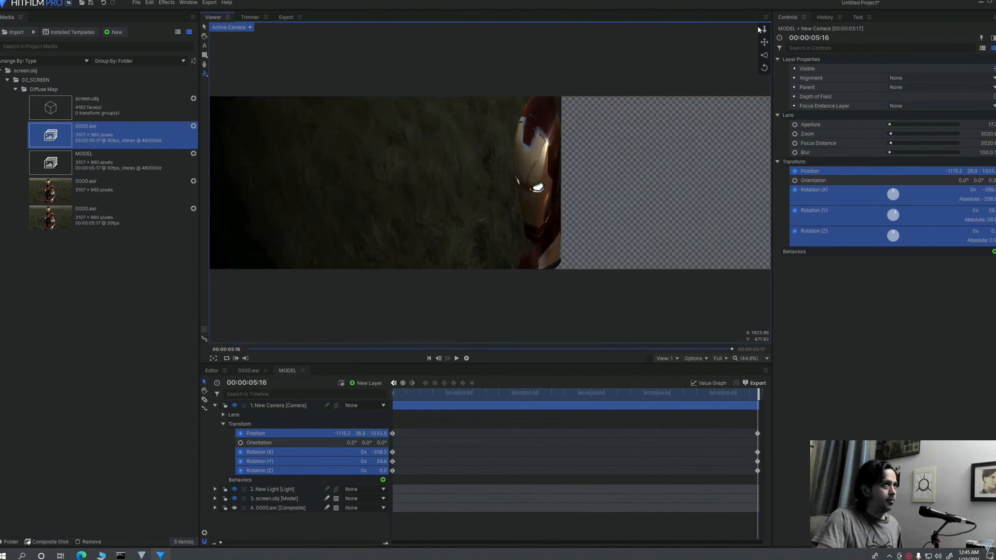
drag(763, 32, 764, 31)
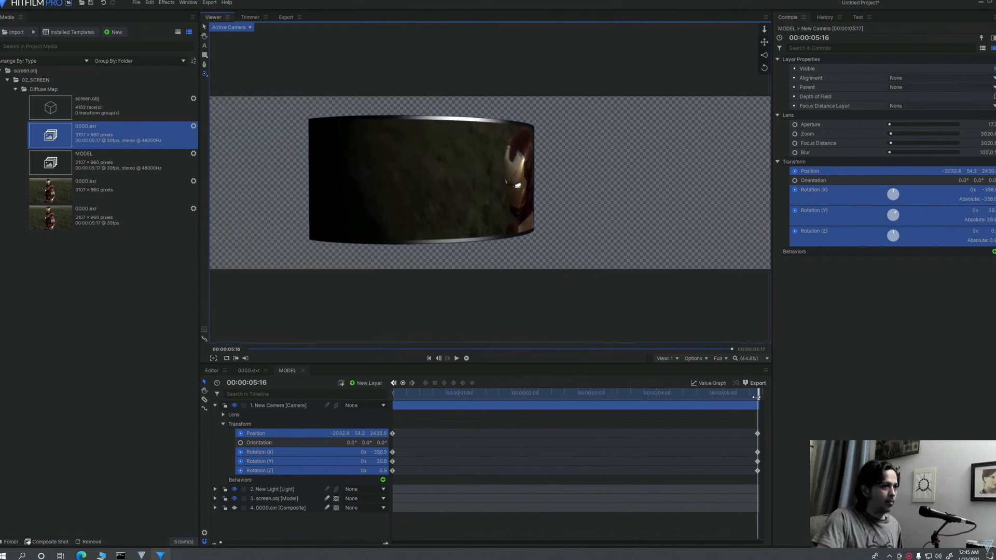
Orbit the camera at the first frame to position about 2860, 144, 1181, and RAM-preview the camera animation
drag(758, 395, 334, 390)
drag(601, 201, 530, 192)
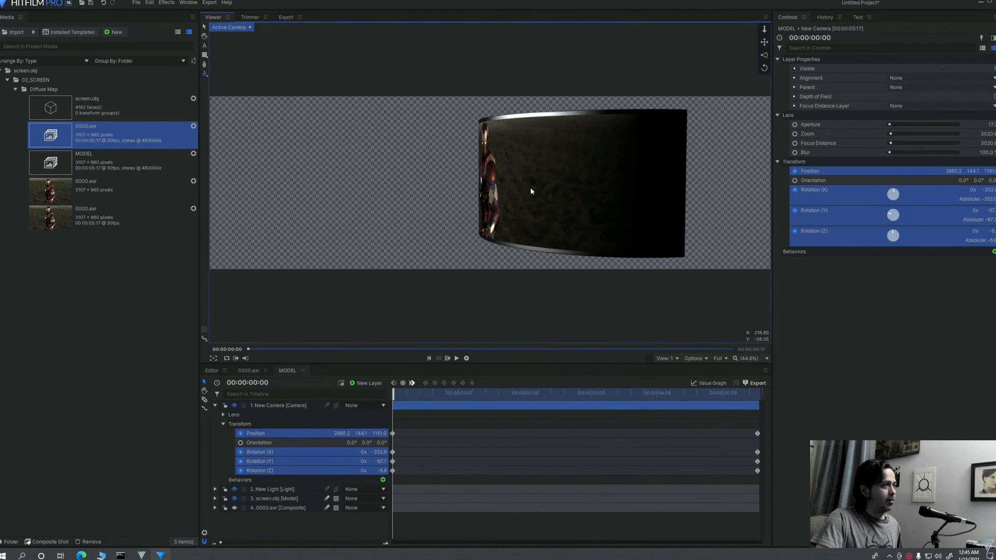
click(467, 358)
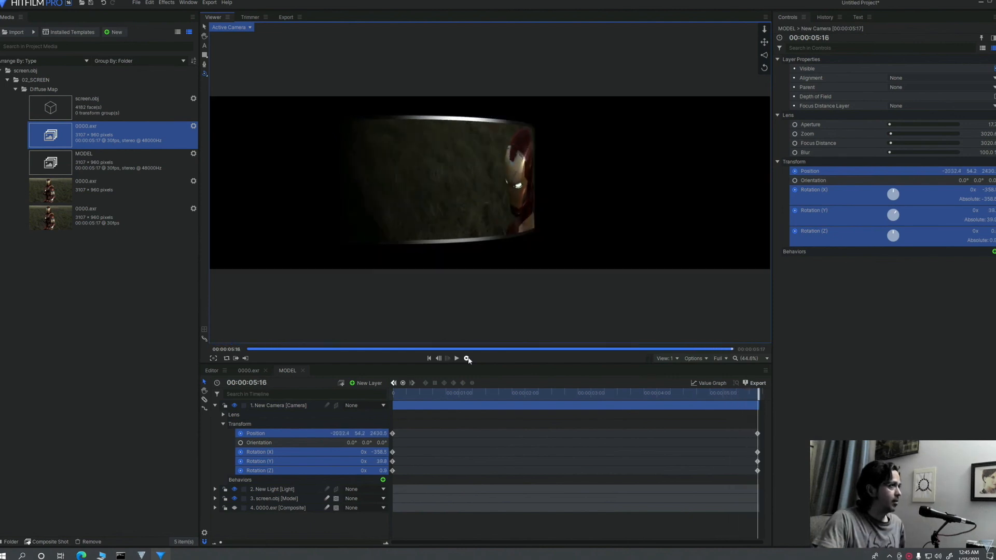
click(428, 358)
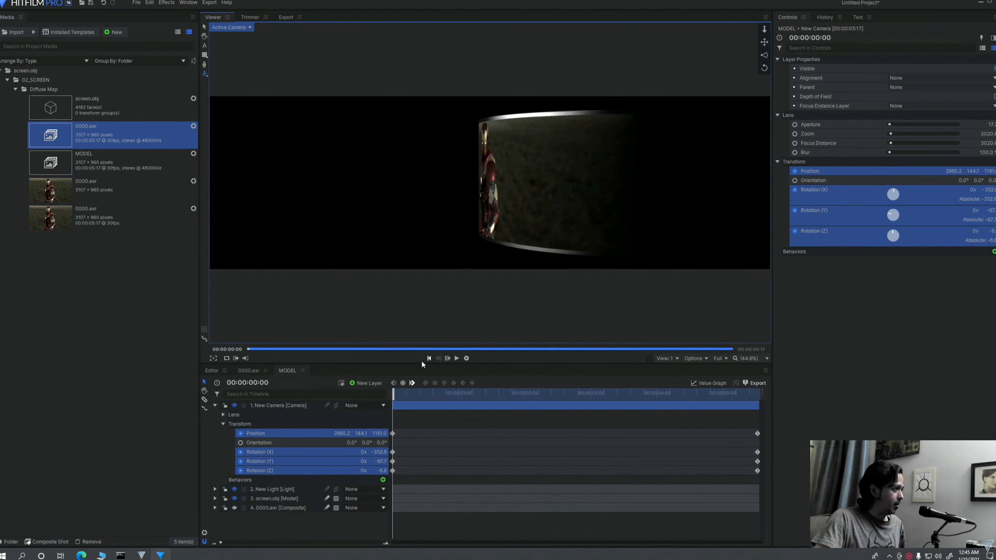
Collapse the camera layer's properties and split the viewer into two views, with the second showing Perspective
click(215, 405)
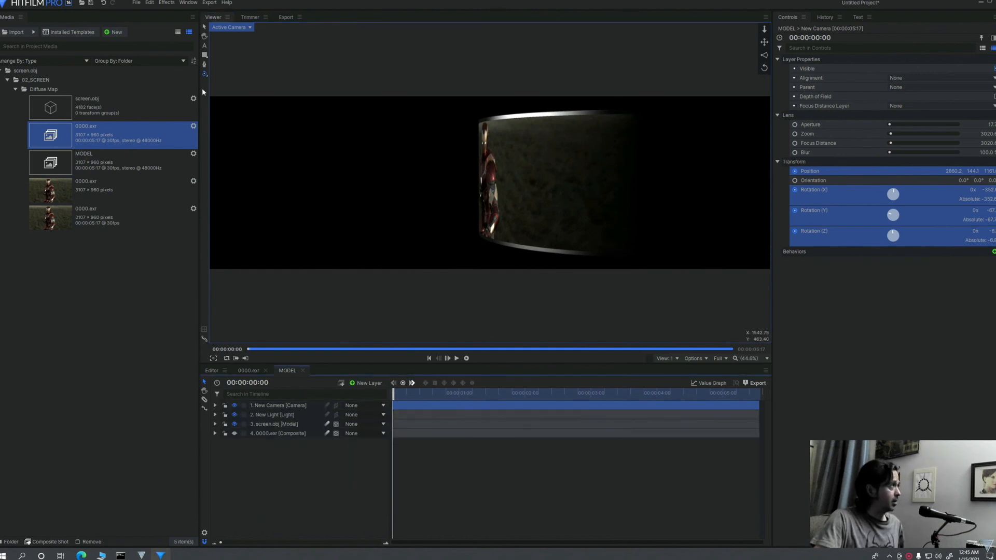
click(665, 357)
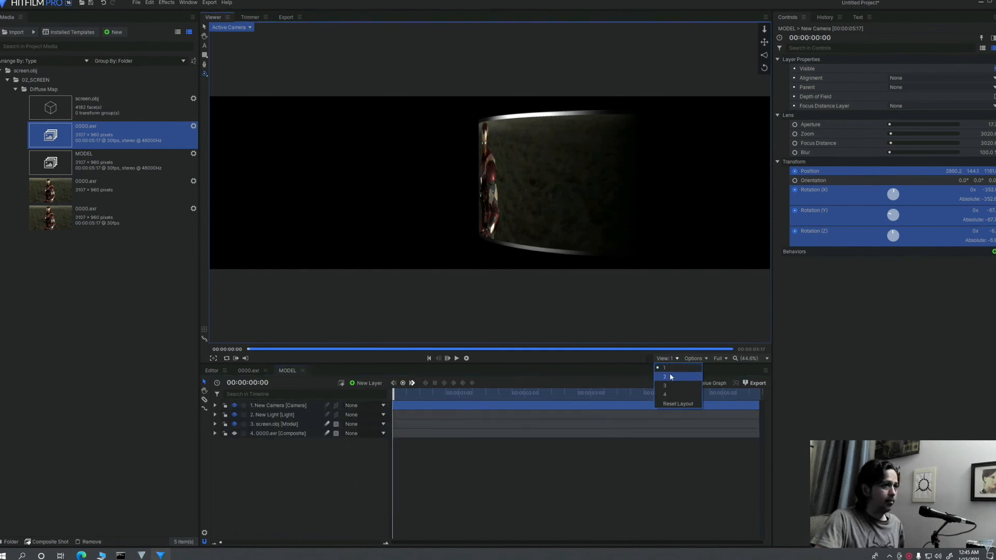
click(671, 377)
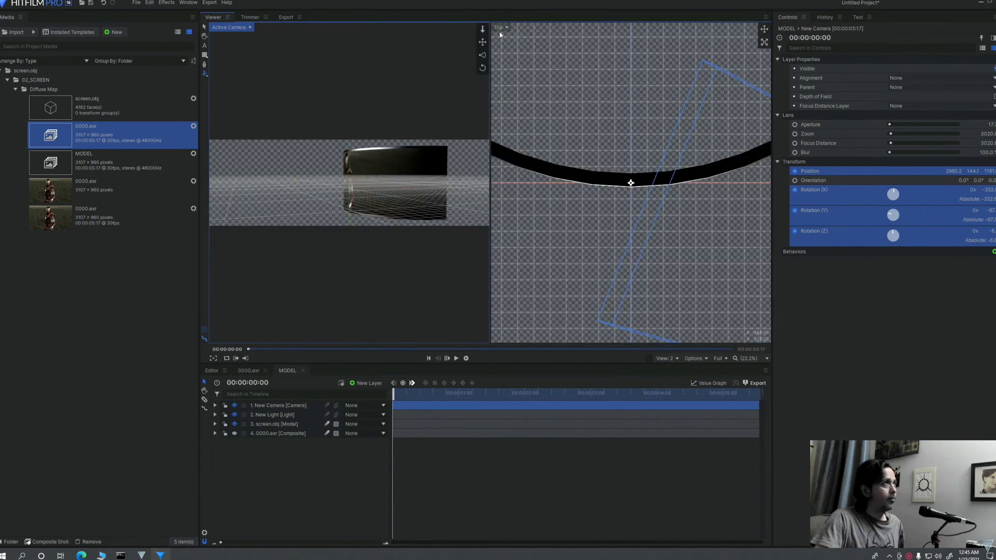
scroll(552, 76, down, 5)
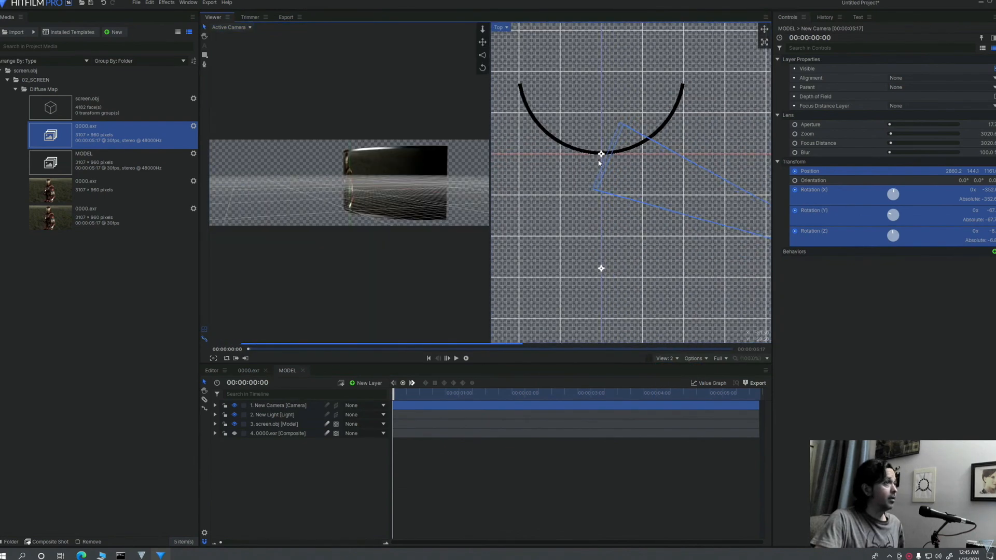
scroll(604, 127, up, 2)
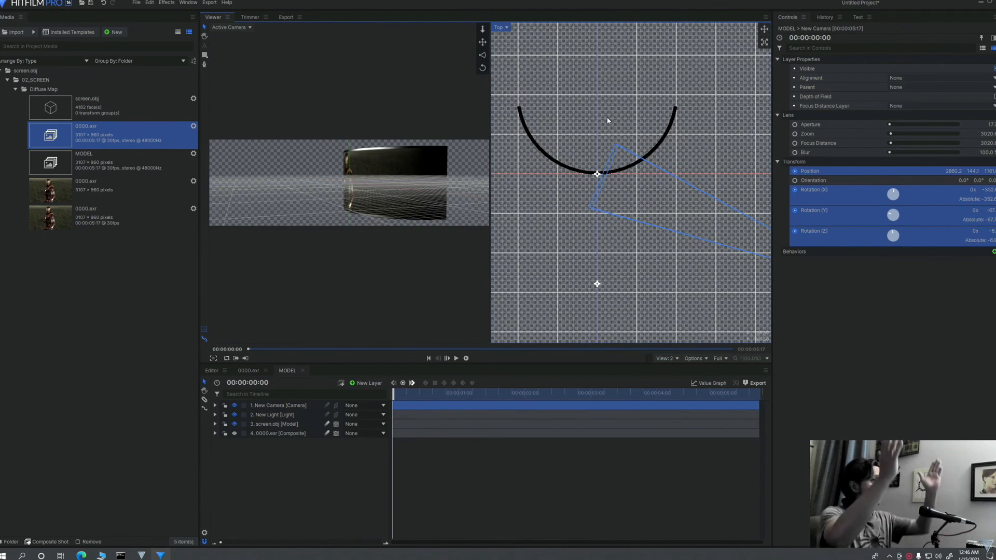
click(501, 30)
click(505, 44)
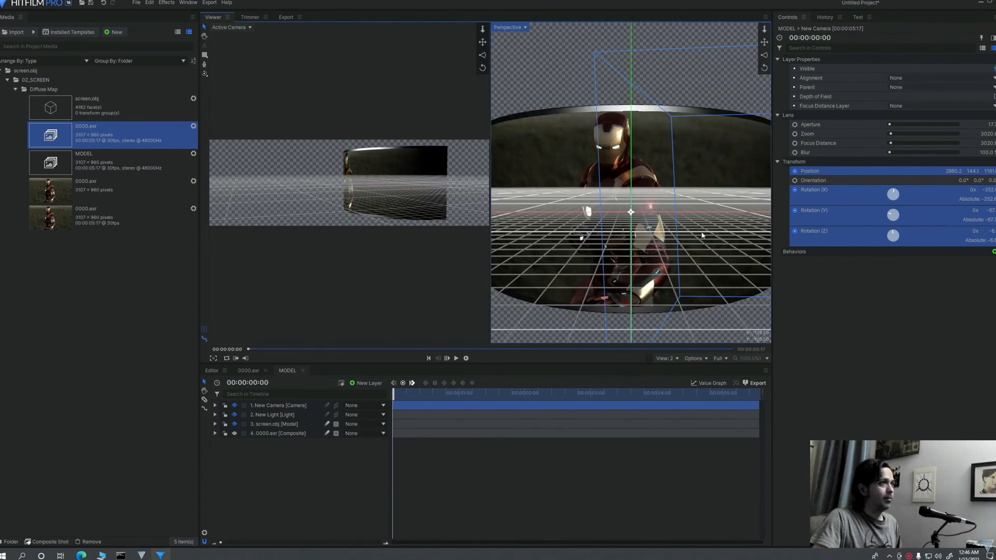
Hide the floor grid and orbit the Perspective view to show the whole curved screen from the front
drag(702, 235, 631, 255)
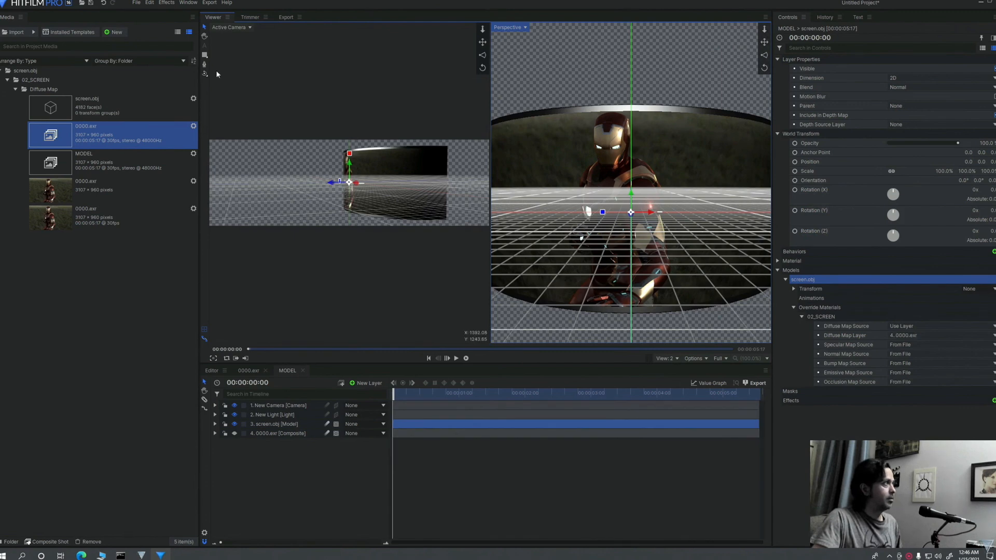
click(363, 424)
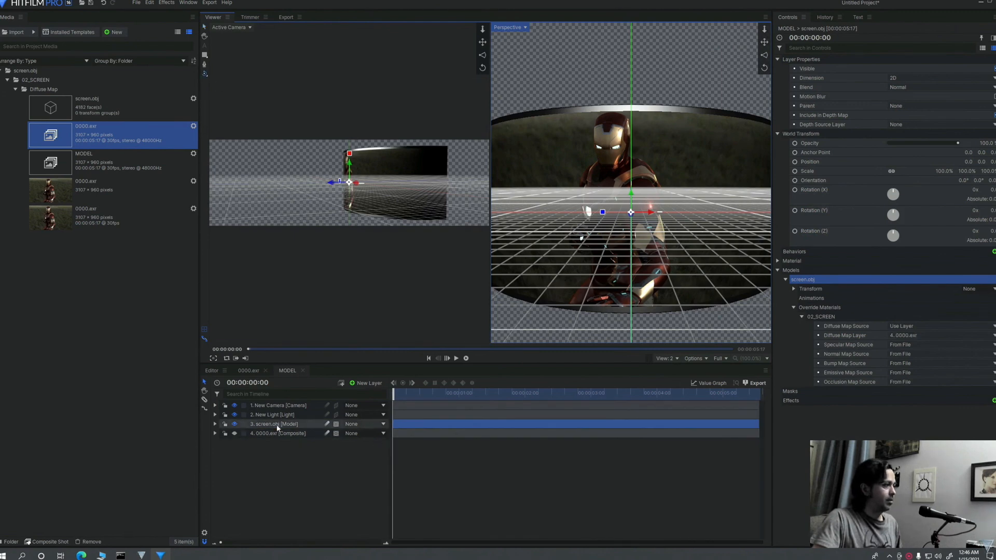
drag(529, 253, 453, 266)
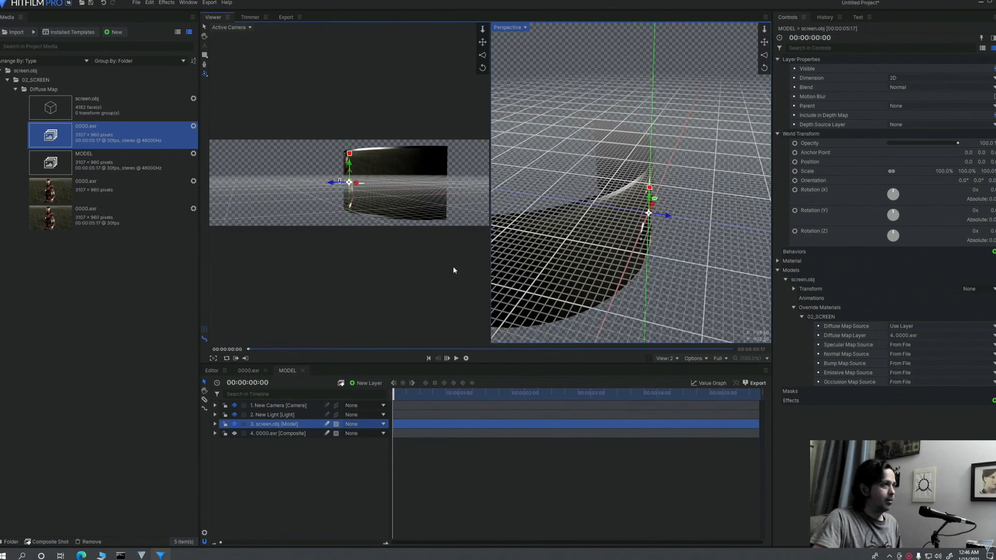
click(204, 330)
drag(661, 289, 563, 265)
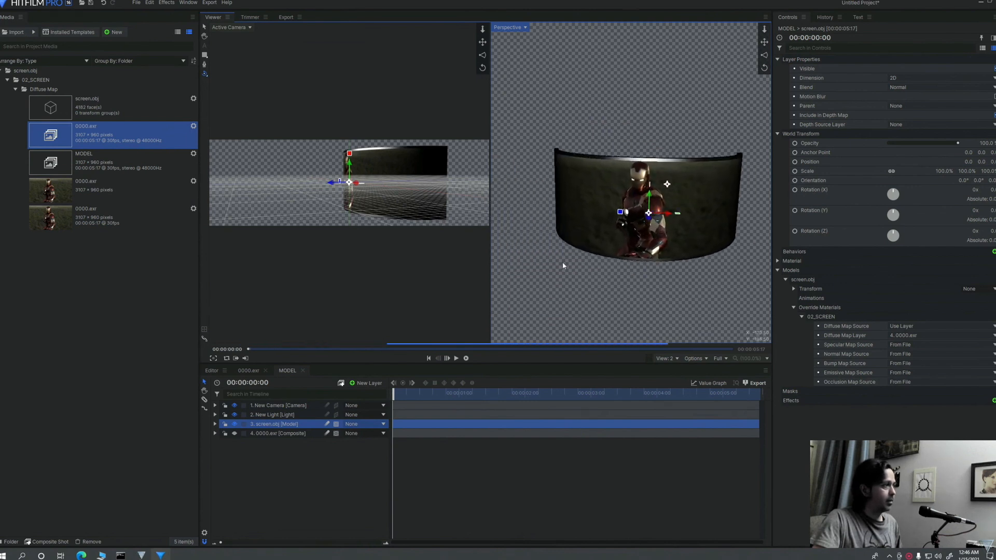
Move the existing light sideways along its X axis to about 827, toward one end of the curved screen
click(284, 414)
scroll(653, 233, down, 2)
click(206, 24)
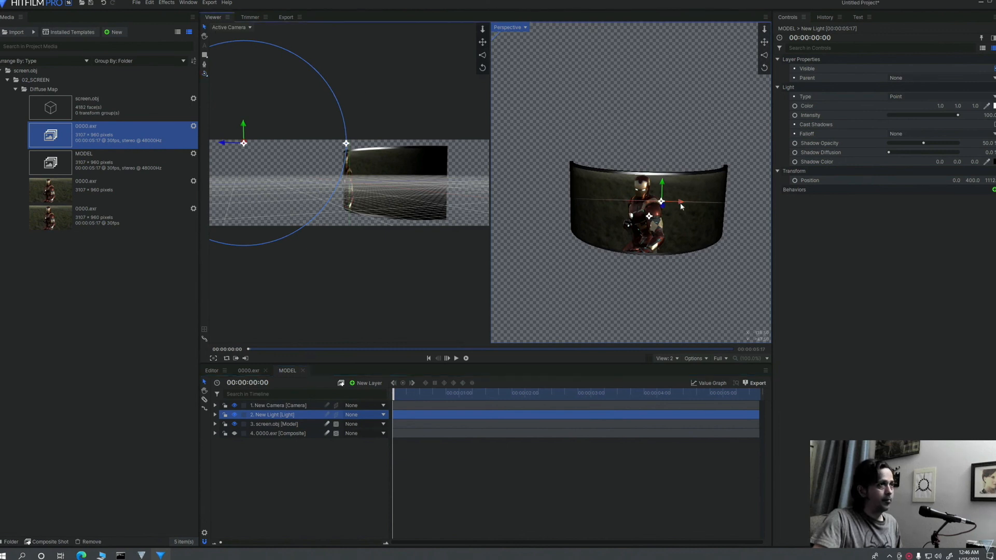
drag(682, 207, 869, 222)
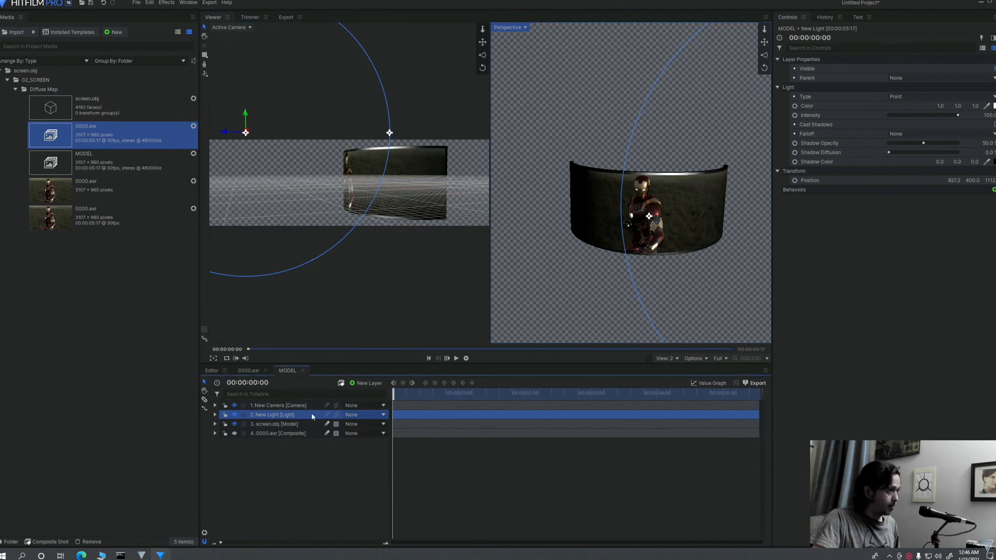
Duplicate the light and move the copy along its X axis to about -1674, beyond the opposite end of the curved screen
key(ctrl+d)
scroll(567, 173, down, 3)
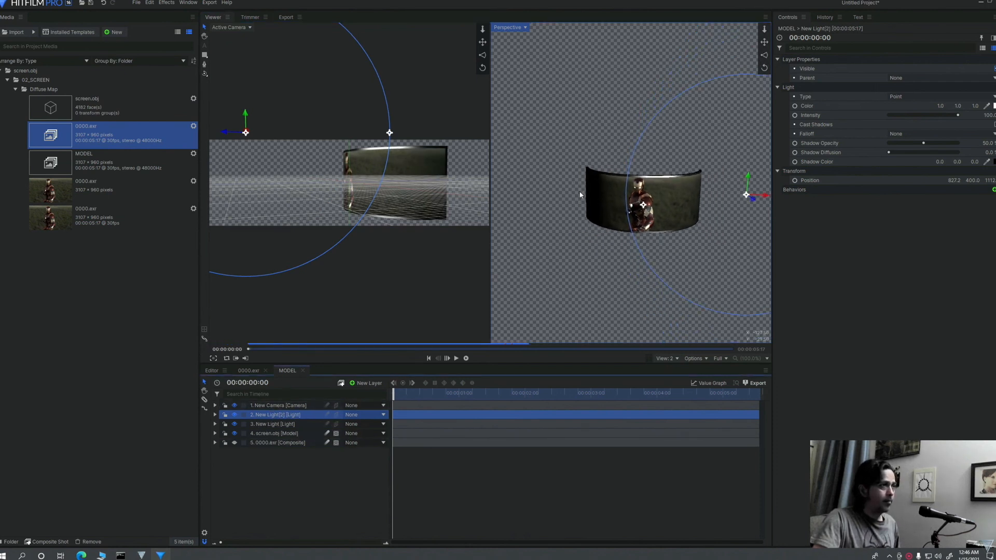
drag(744, 189, 505, 198)
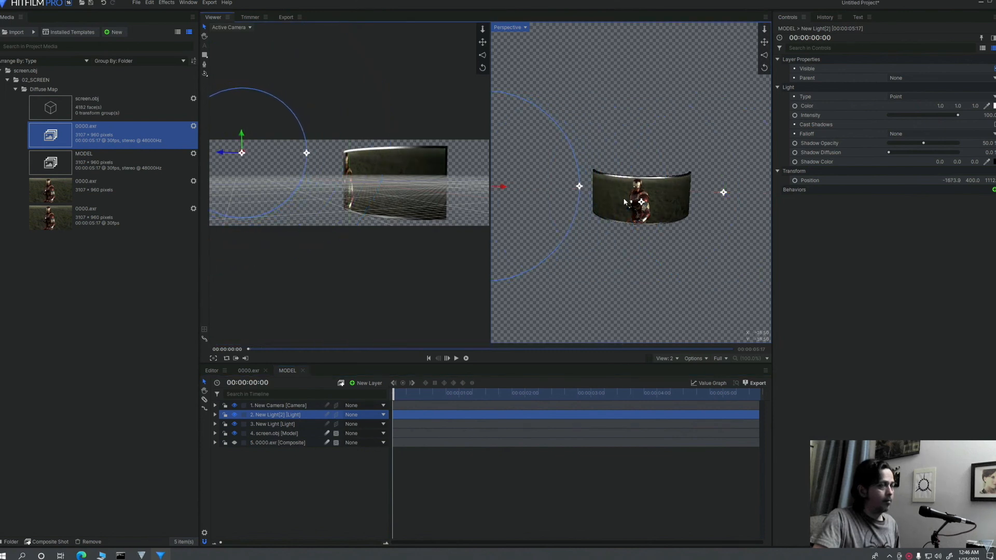
scroll(666, 199, up, 3)
scroll(666, 199, up, 2)
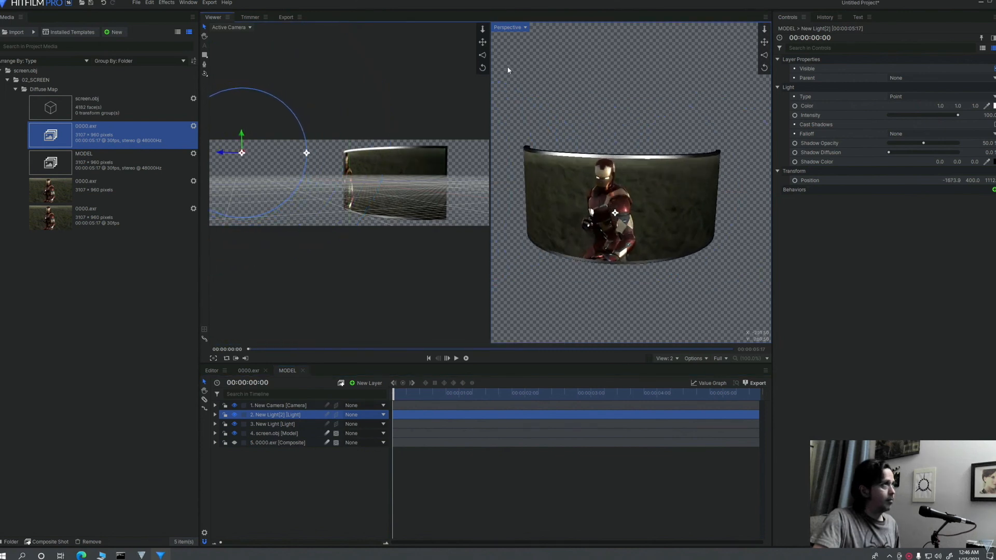
Return the viewer to a single Active Camera view, play the camera animation, and replay it from the first frame
click(671, 359)
click(670, 369)
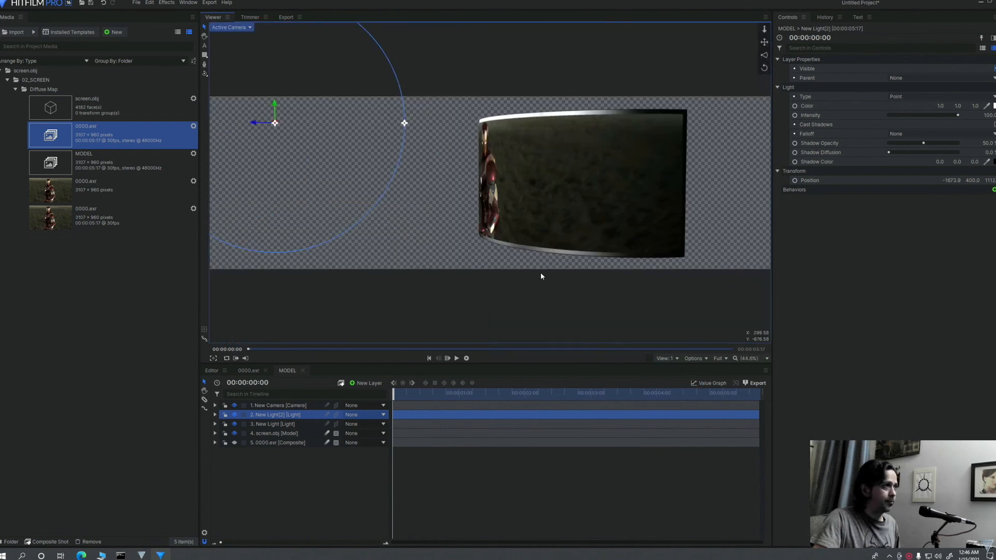
scroll(542, 272, down, 4)
scroll(549, 246, up, 4)
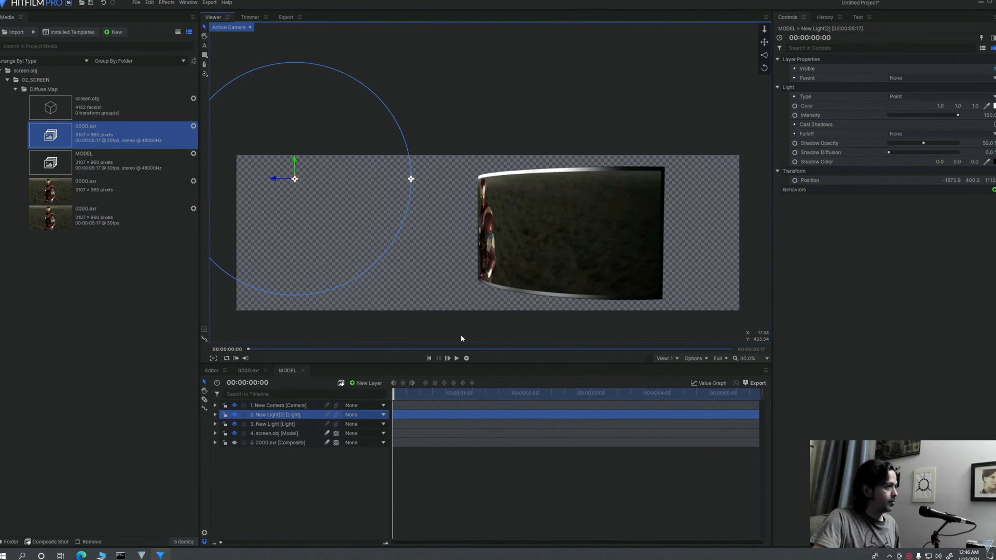
click(456, 358)
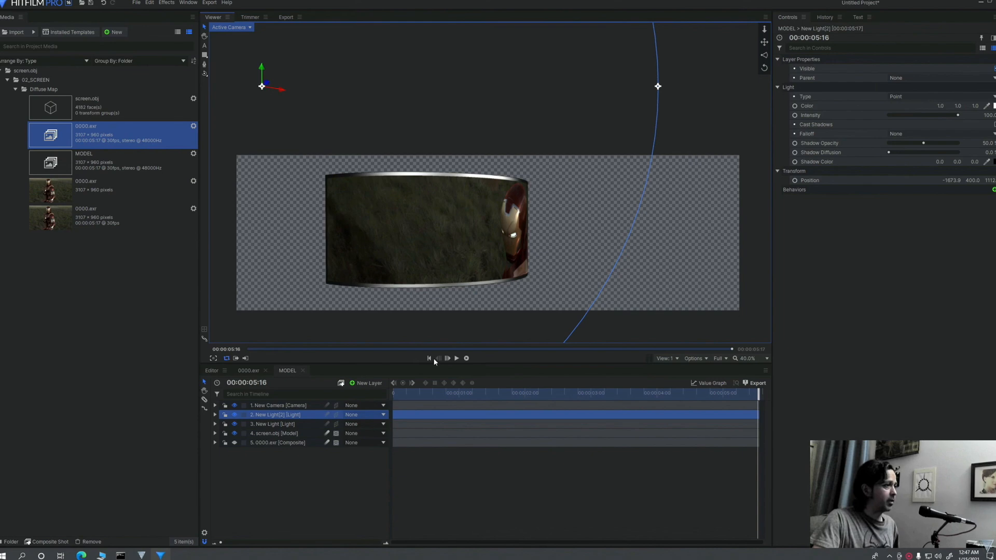
click(430, 358)
key(space)
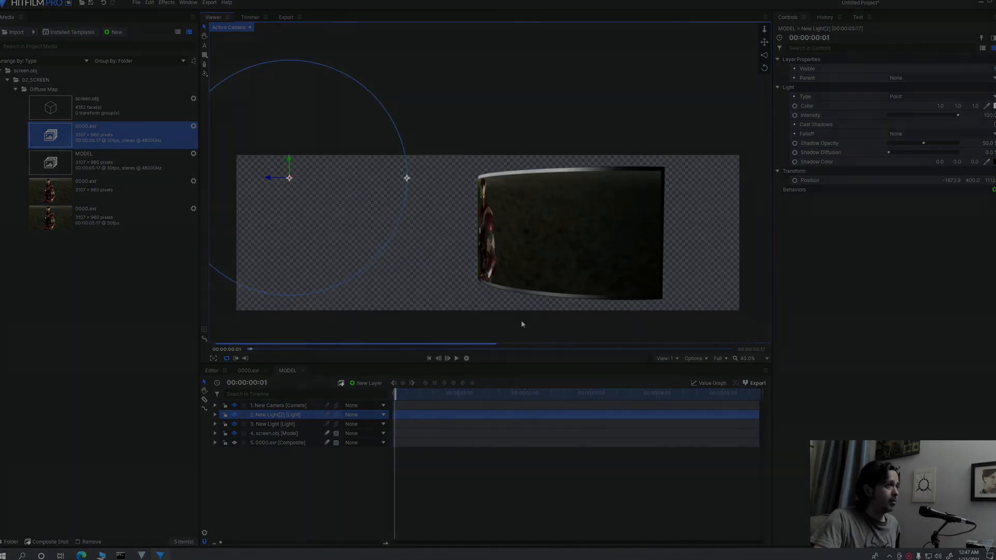